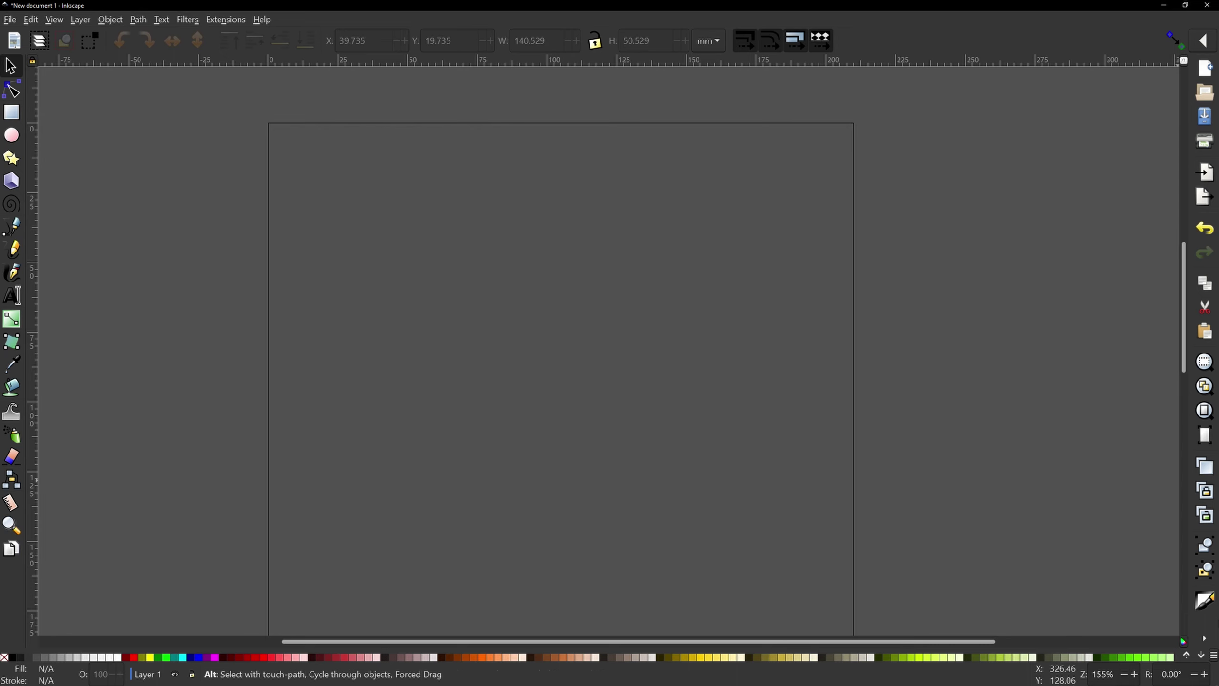
Drag vonnegut_drawing.jpg from File Explorer onto the canvas and embed it
{"action": "key", "text": "alt+Tab"}
{"action": "left_click_drag", "start_coordinate": [497, 141], "coordinate": [881, 193]}
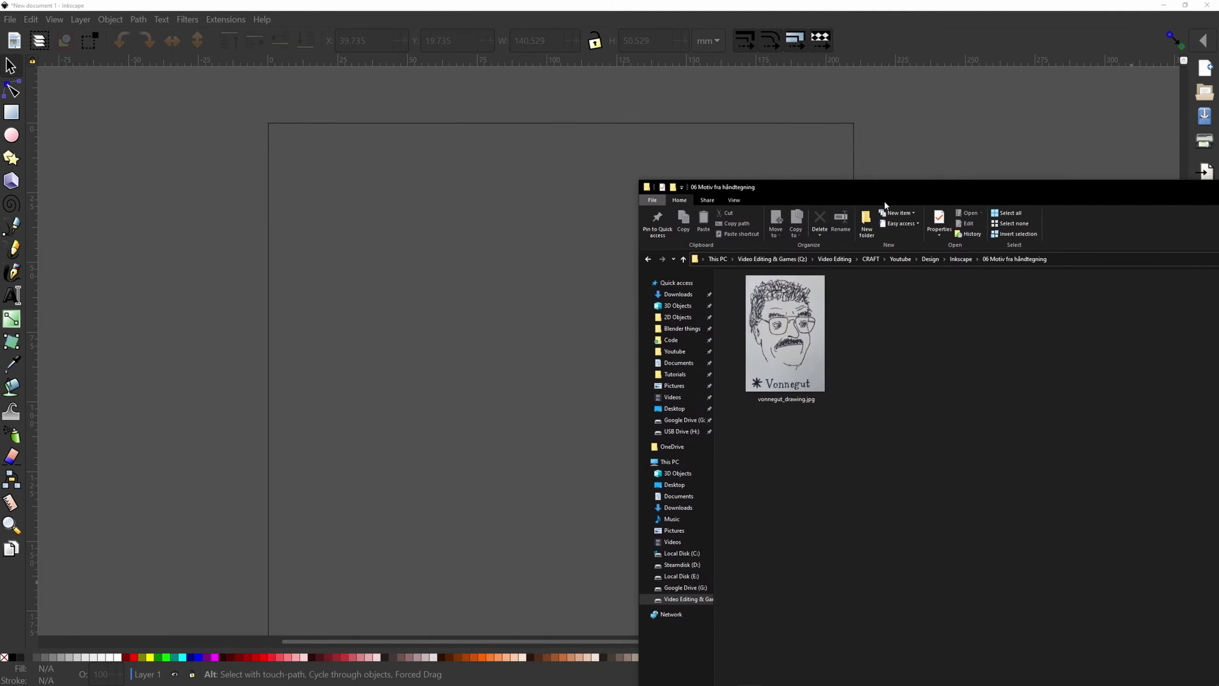
{"action": "left_click_drag", "start_coordinate": [785, 331], "coordinate": [382, 275]}
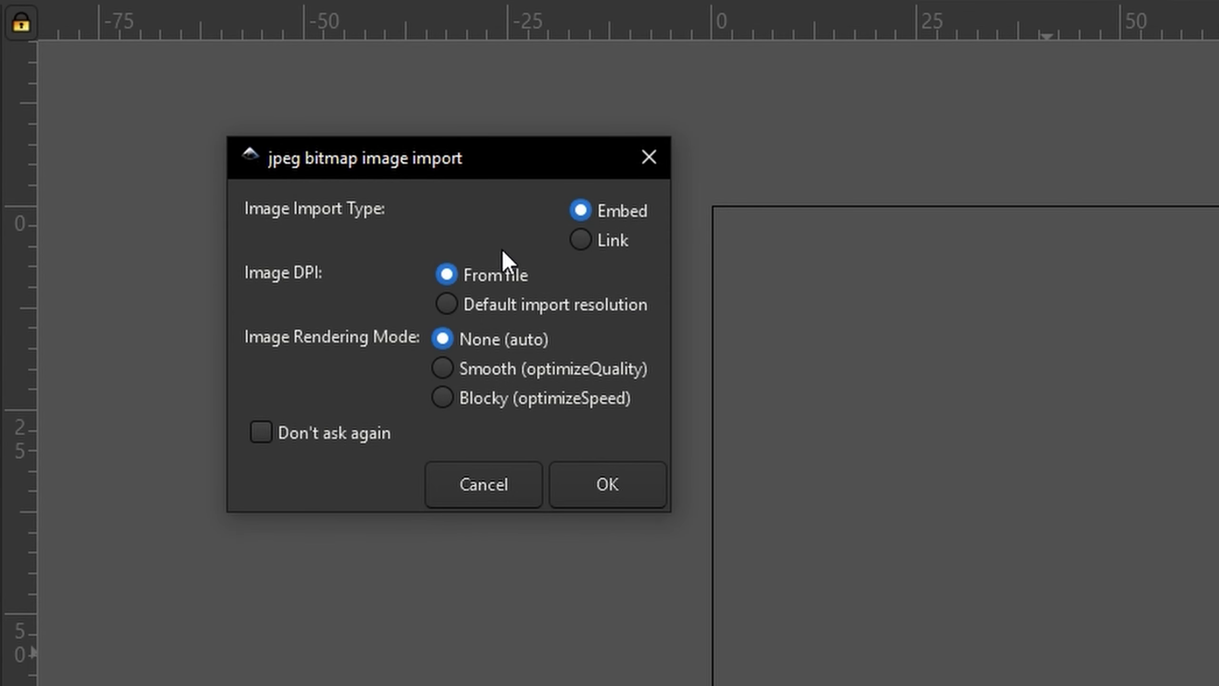
{"action": "left_click", "coordinate": [609, 492]}
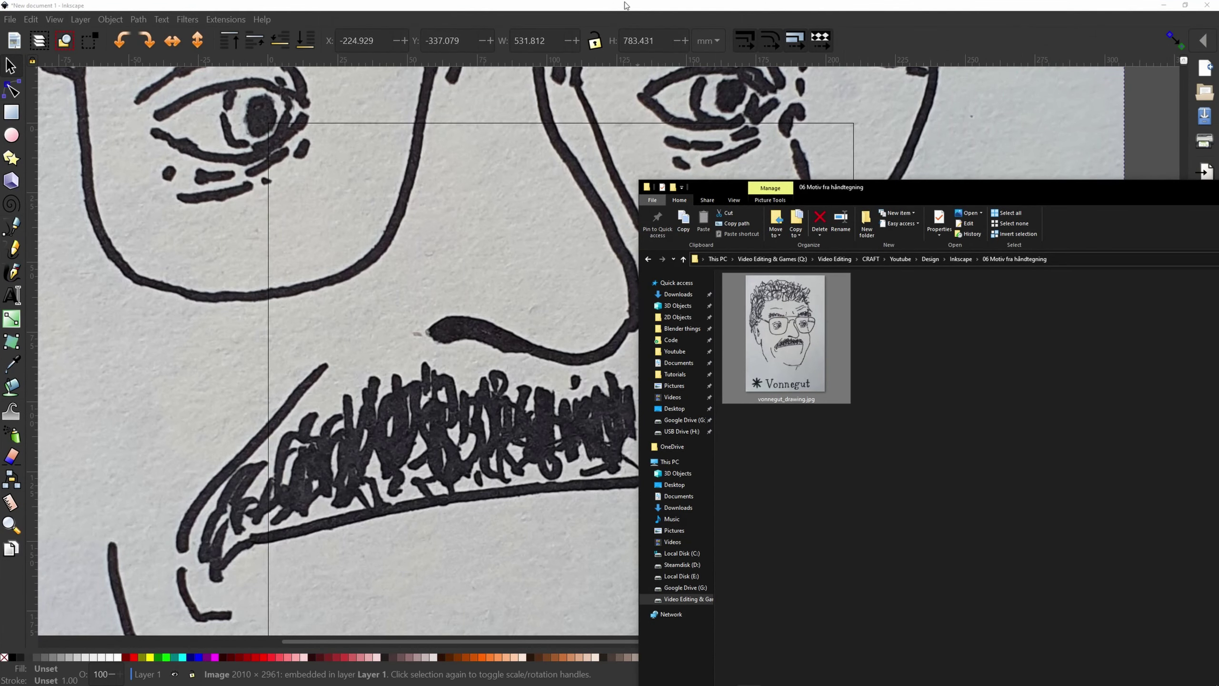
{"action": "left_click", "coordinate": [625, 5]}
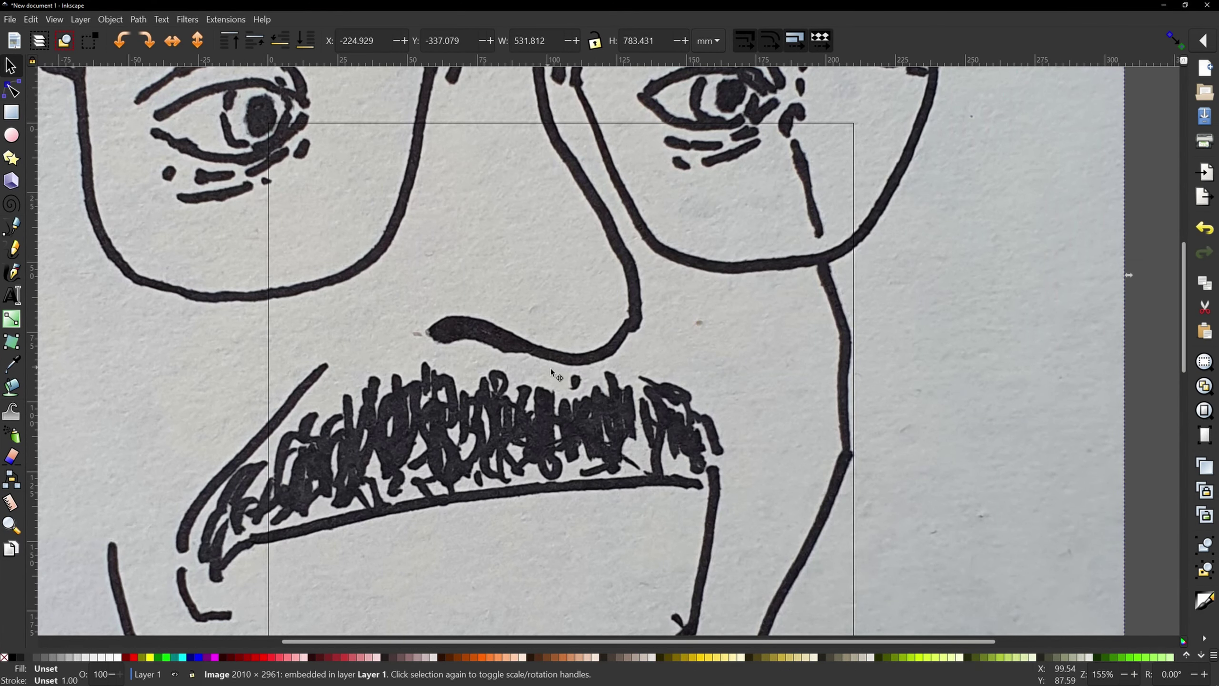
Lock the image's width/height ratio and zoom out to see it whole
{"action": "left_click_drag", "start_coordinate": [552, 374], "coordinate": [643, 389]}
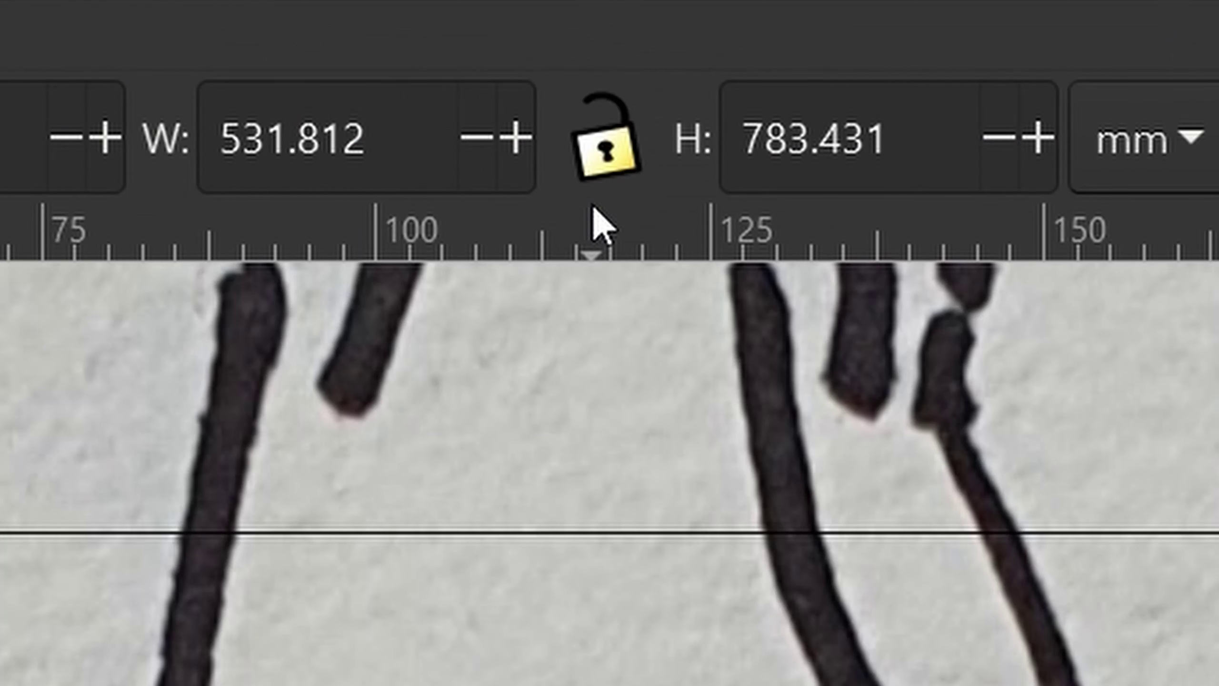
{"action": "left_click", "coordinate": [623, 130]}
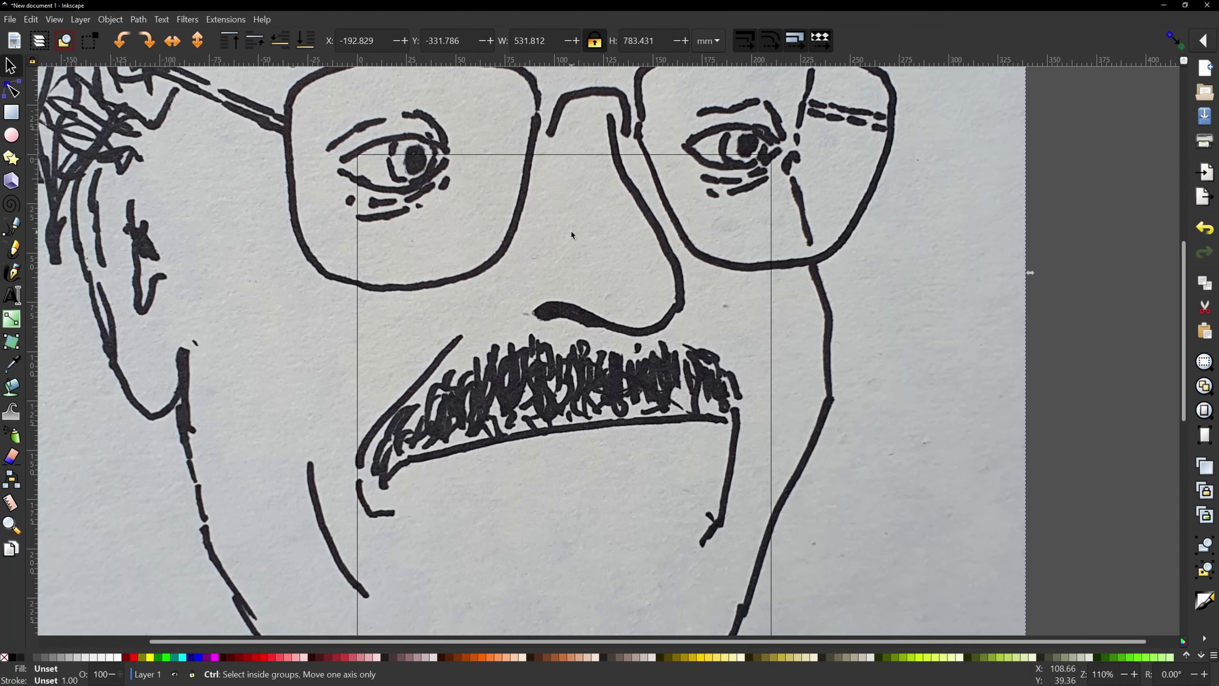
{"action": "scroll", "coordinate": [571, 235], "scroll_direction": "down", "scroll_amount": 2}
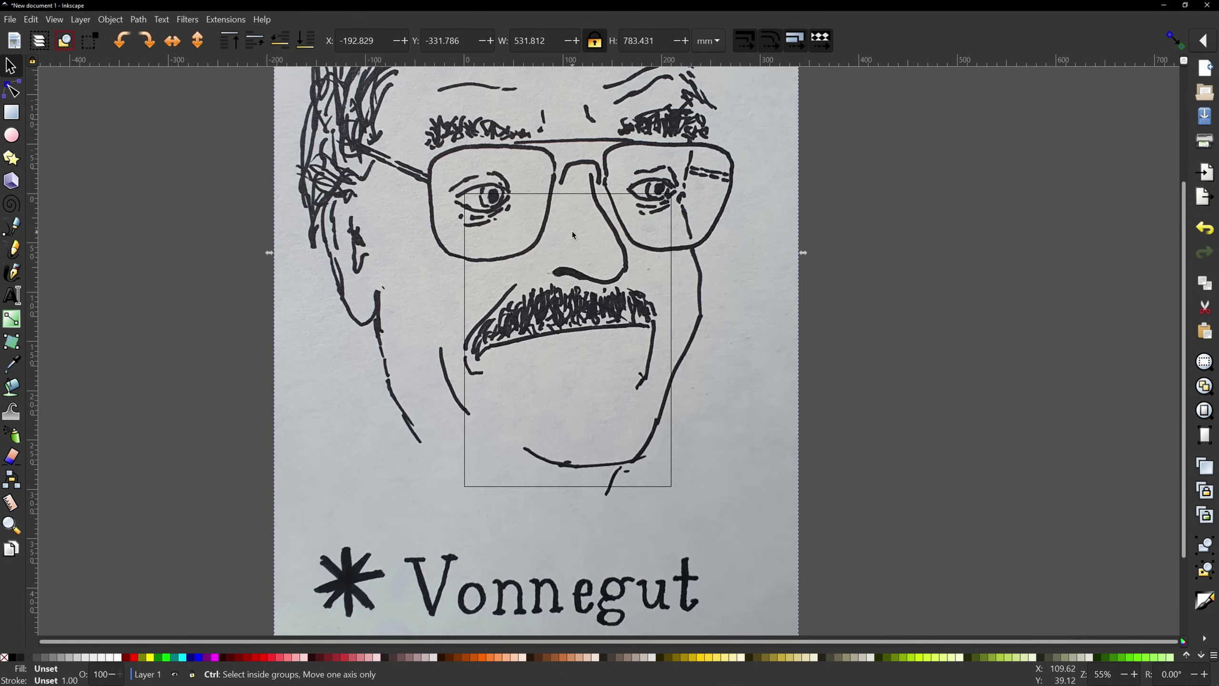
{"action": "scroll", "coordinate": [572, 235], "scroll_direction": "down", "scroll_amount": 1}
Scale the image proportionally to about 166 × 245 mm and position it on the page
{"action": "left_click_drag", "start_coordinate": [738, 524], "coordinate": [719, 491]}
{"action": "left_click_drag", "start_coordinate": [635, 352], "coordinate": [517, 205]}
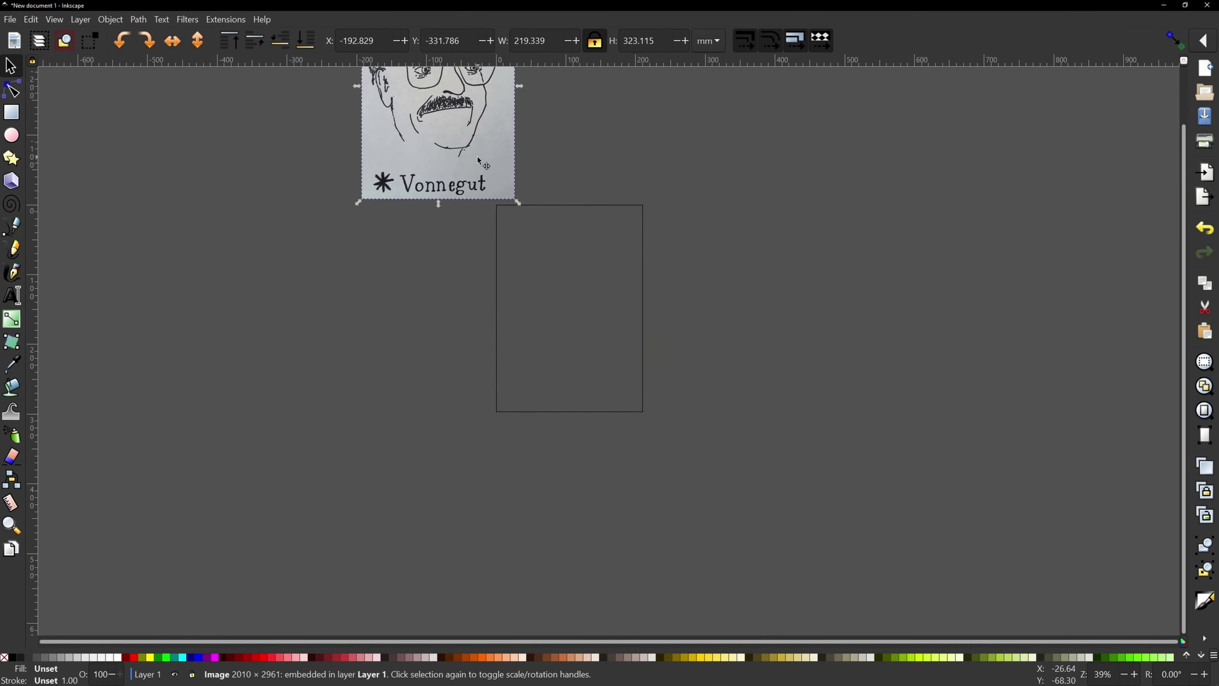
{"action": "left_click_drag", "start_coordinate": [484, 145], "coordinate": [619, 368]}
{"action": "left_click_drag", "start_coordinate": [650, 436], "coordinate": [618, 403]}
{"action": "left_click_drag", "start_coordinate": [587, 351], "coordinate": [603, 352]}
{"action": "scroll", "coordinate": [565, 278], "scroll_direction": "up", "scroll_amount": 1}
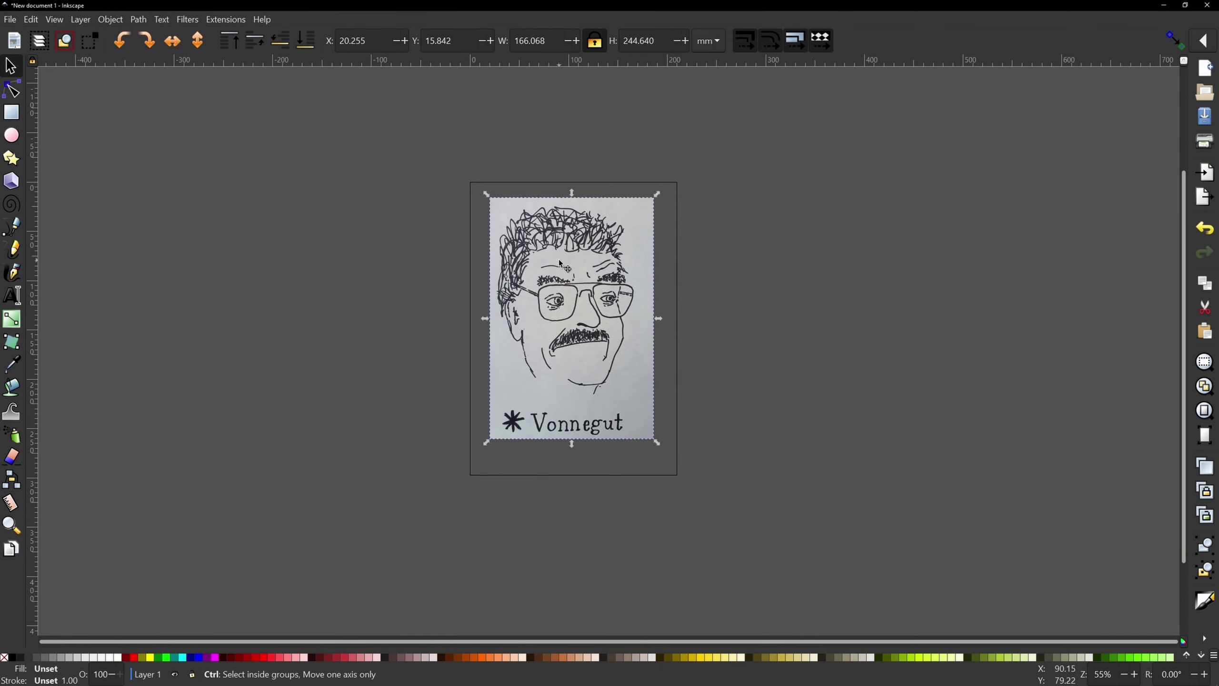
{"action": "scroll", "coordinate": [564, 278], "scroll_direction": "up", "scroll_amount": 1}
{"action": "scroll", "coordinate": [565, 277], "scroll_direction": "up", "scroll_amount": 1}
{"action": "key", "text": "Escape"}
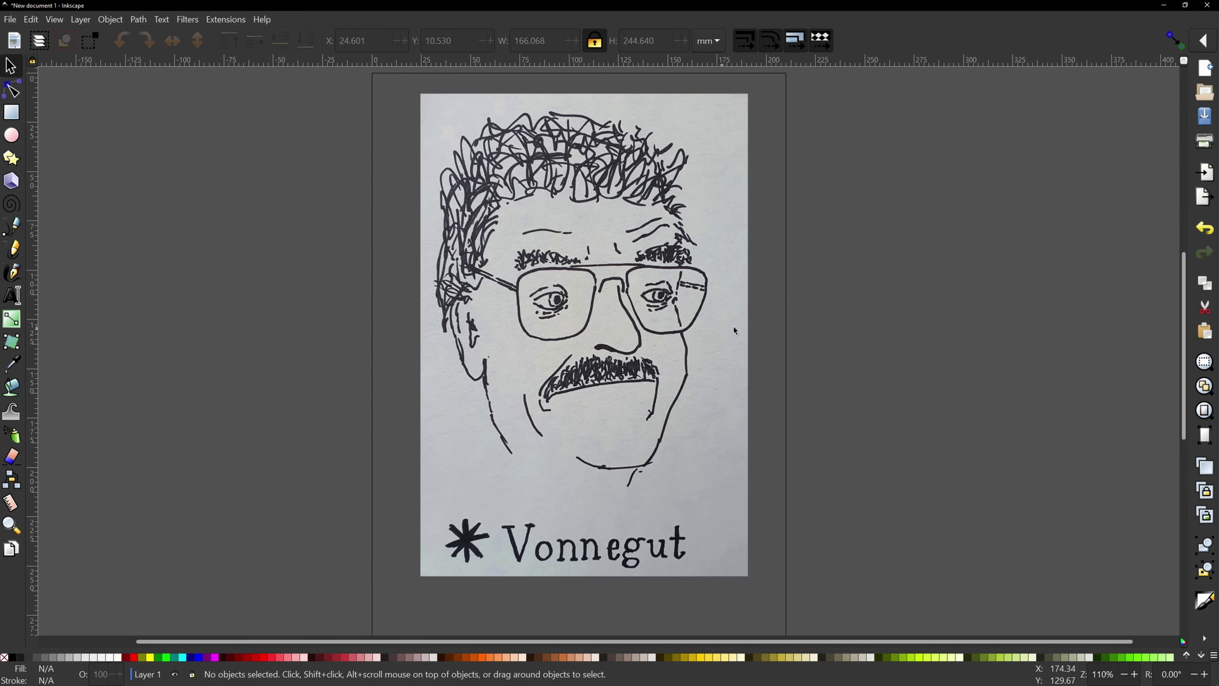
Run Trace Bitmap on the scan with brightness cutoff 0.450 and select the resulting path
{"action": "left_click", "coordinate": [657, 359]}
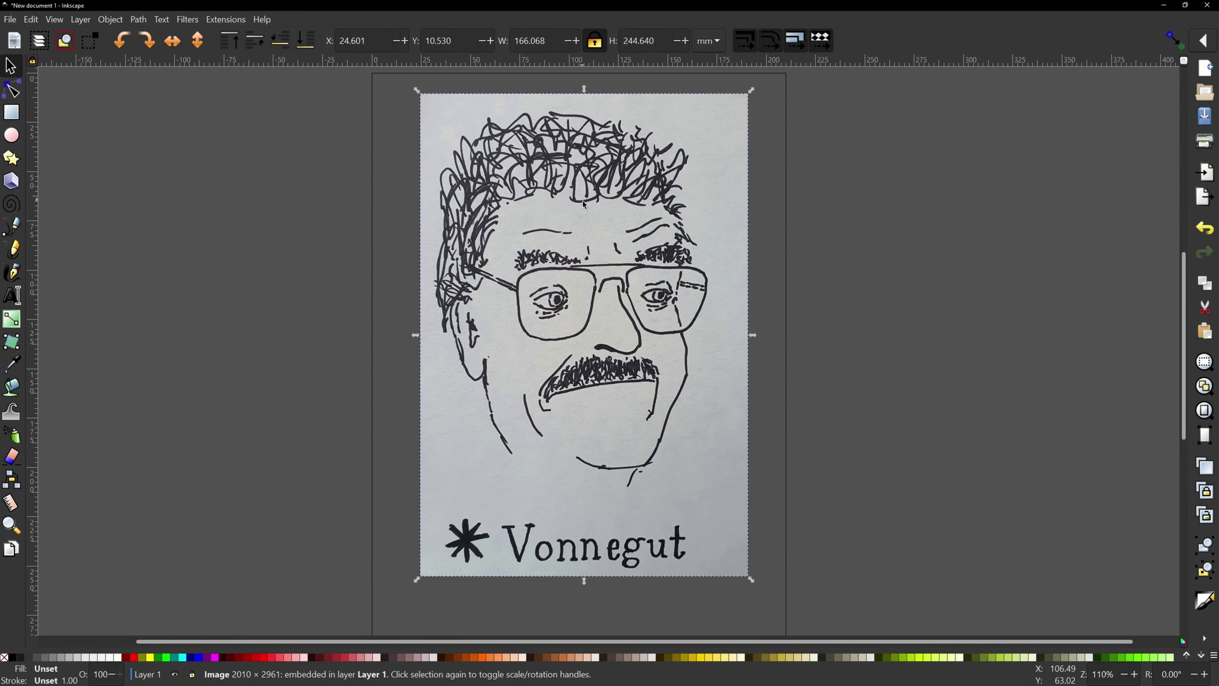
{"action": "right_click", "coordinate": [592, 222]}
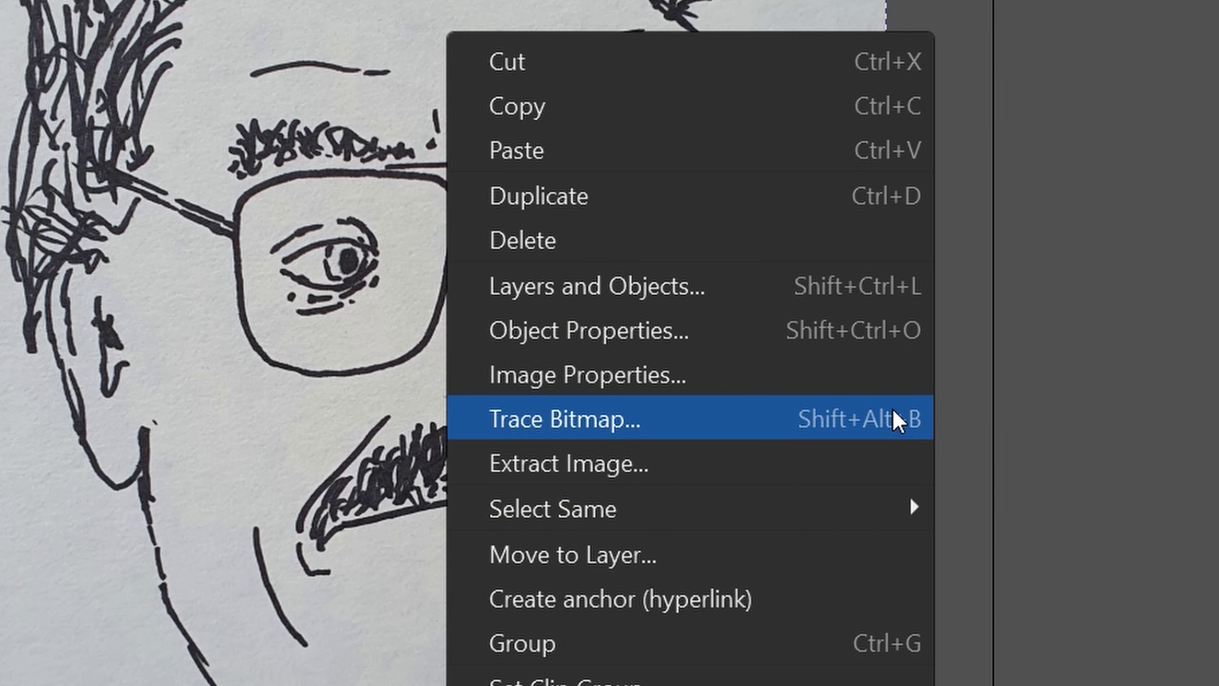
{"action": "left_click", "coordinate": [816, 430]}
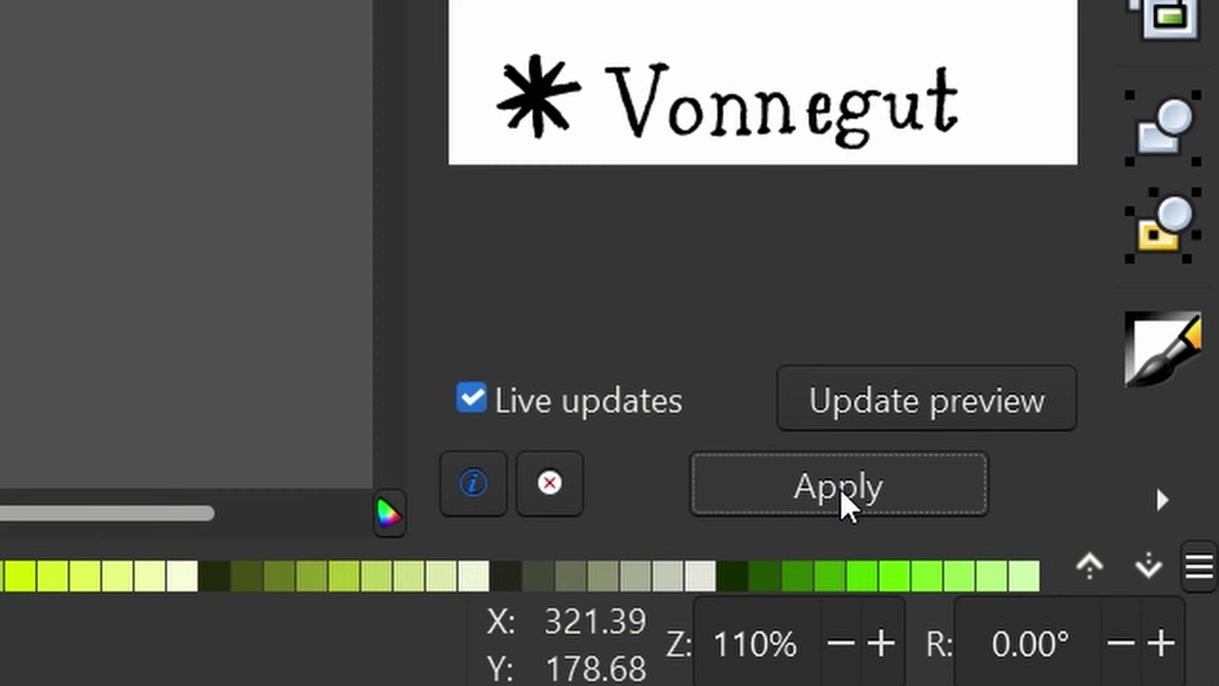
{"action": "left_click", "coordinate": [843, 504]}
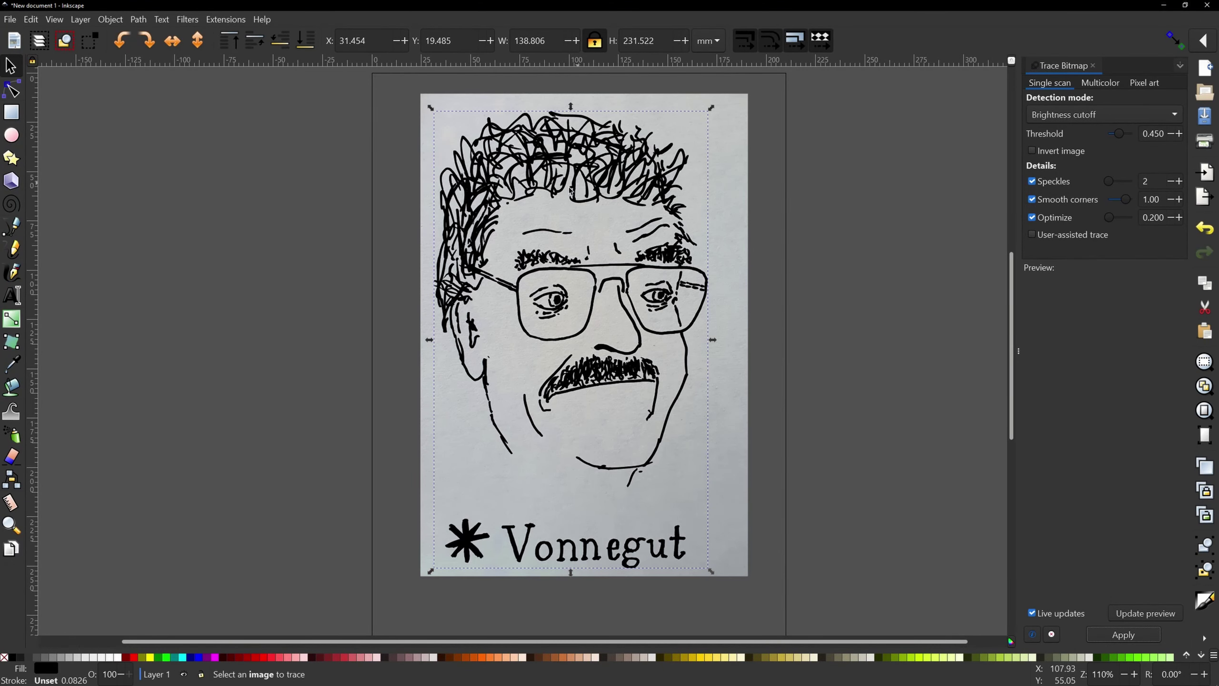
{"action": "left_click", "coordinate": [609, 171]}
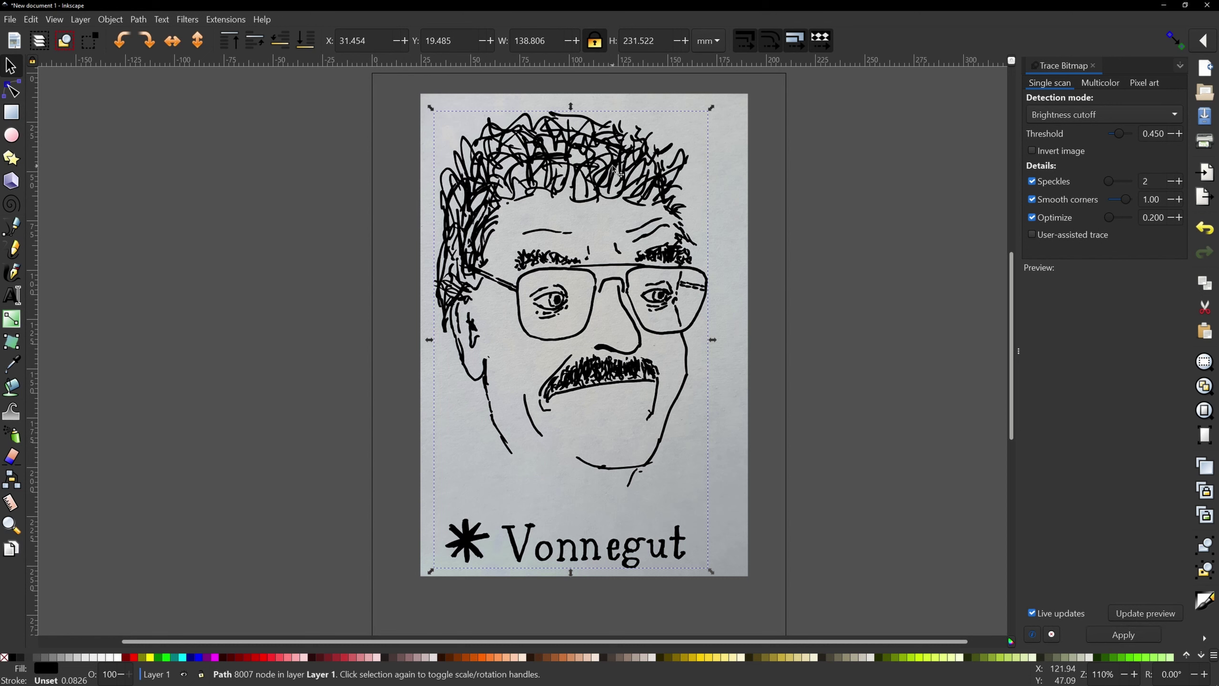
Move the traced path aside and delete the original scanned bitmap beneath it
{"action": "left_click_drag", "start_coordinate": [615, 171], "coordinate": [311, 168]}
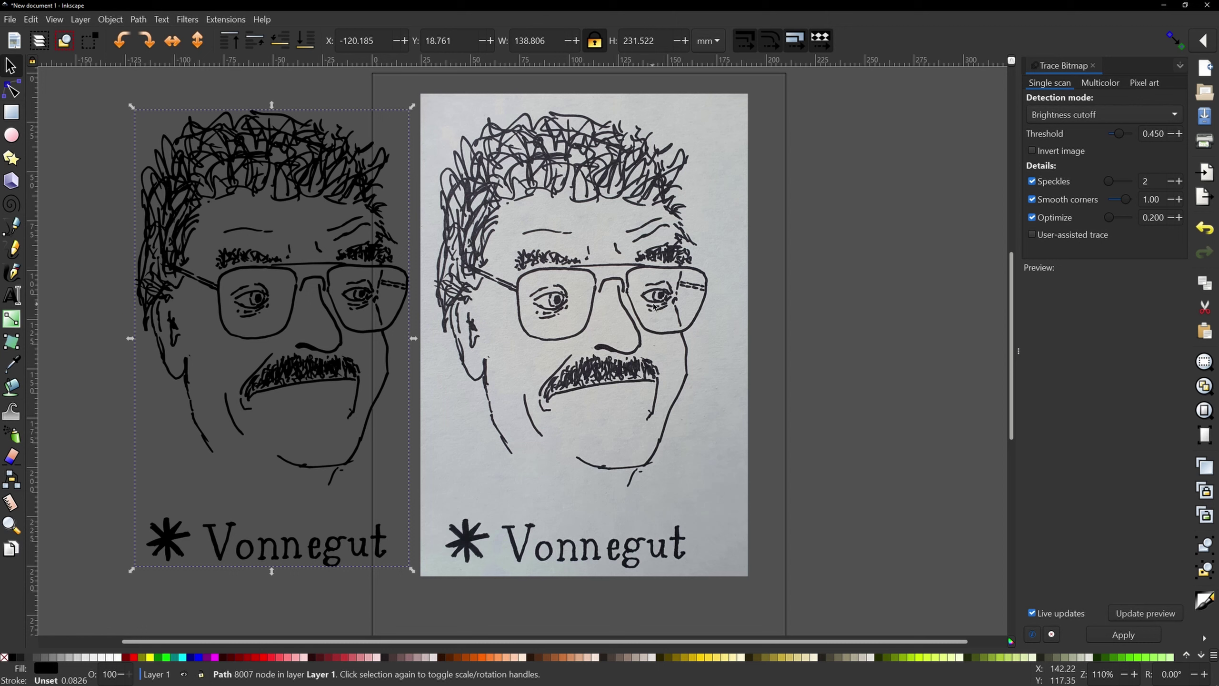
{"action": "left_click", "coordinate": [545, 331]}
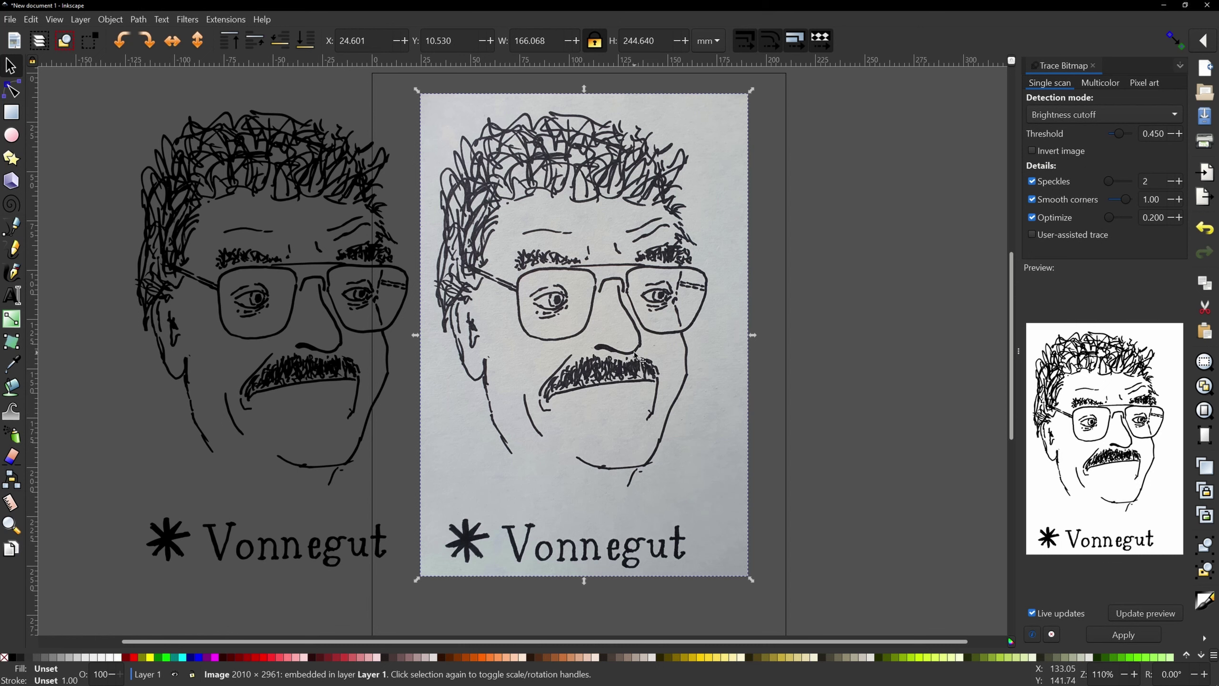
{"action": "key", "text": "Delete"}
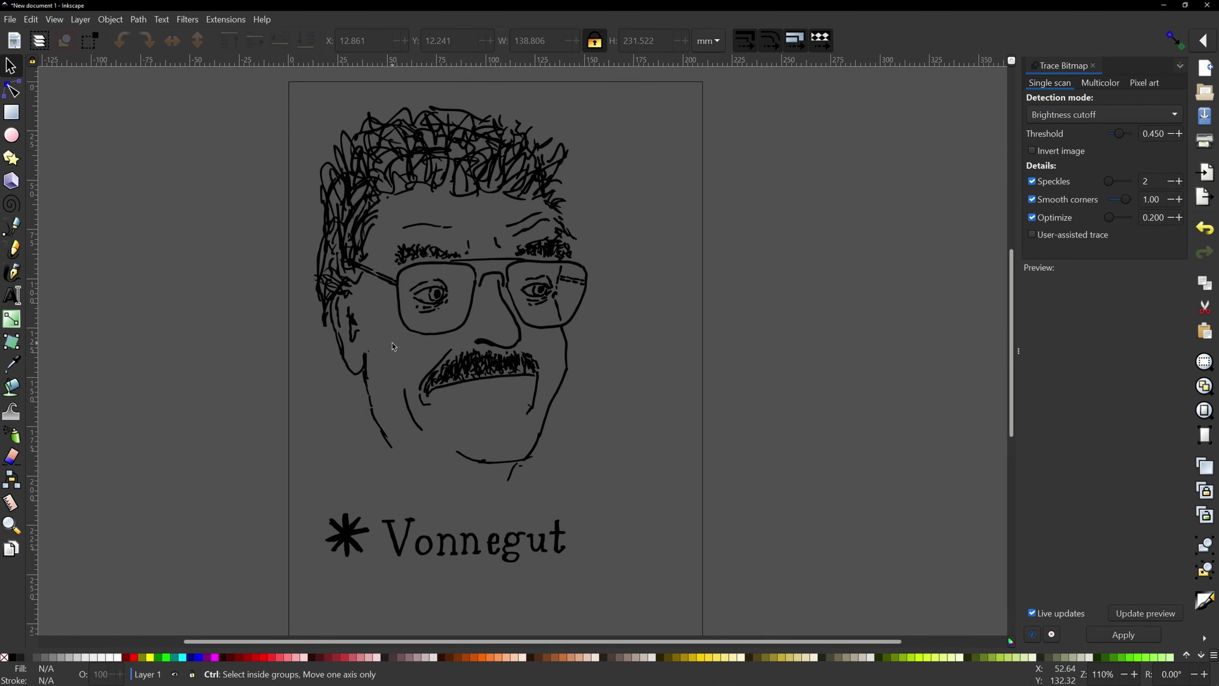
With the Node tool, delete the stray triangular fragment below the hair strokes
{"action": "scroll", "coordinate": [351, 352], "scroll_direction": "up", "scroll_amount": 4}
{"action": "scroll", "coordinate": [463, 337], "scroll_direction": "up", "scroll_amount": 2}
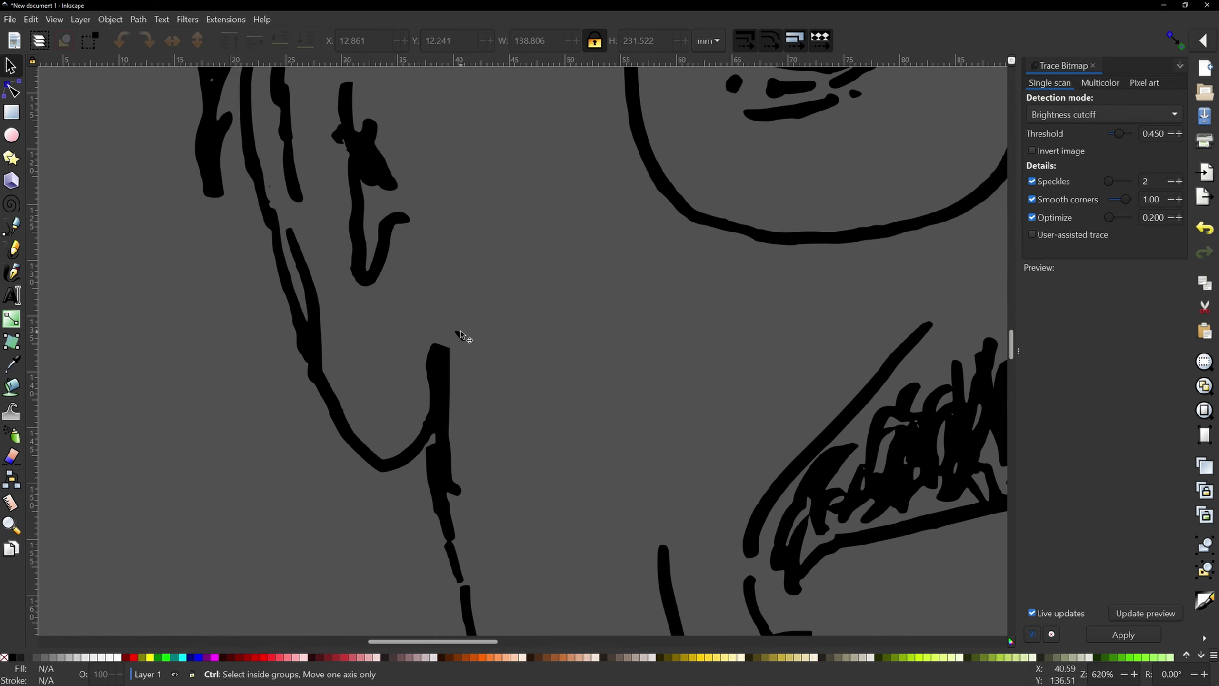
{"action": "scroll", "coordinate": [456, 342], "scroll_direction": "up", "scroll_amount": 1}
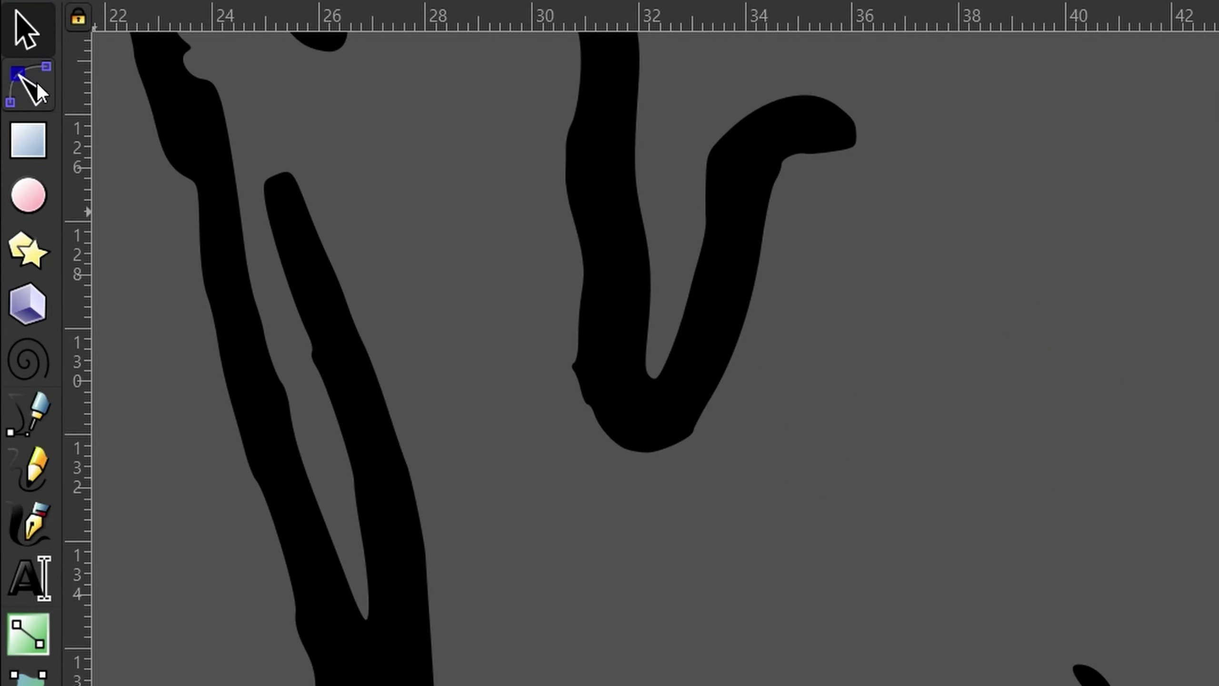
{"action": "left_click", "coordinate": [37, 82]}
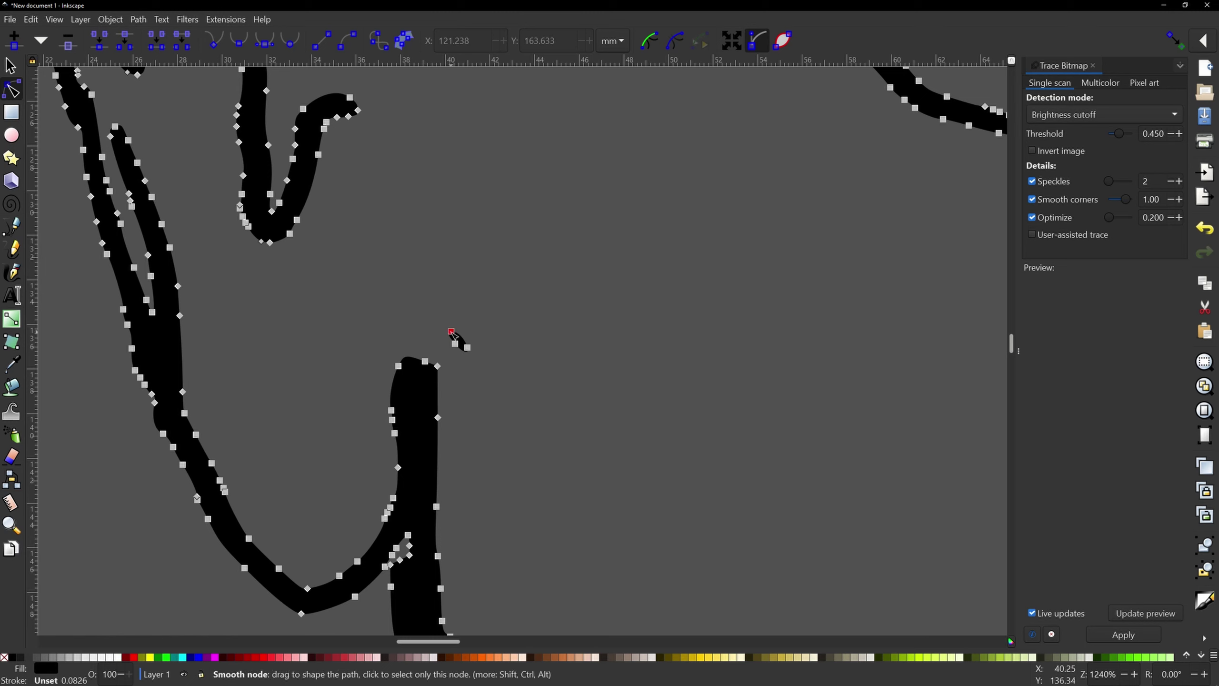
{"action": "mouse_move", "coordinate": [454, 335]}
{"action": "left_mouse_down"}
{"action": "mouse_move", "coordinate": [509, 251]}
{"action": "mouse_move", "coordinate": [469, 236]}
{"action": "left_mouse_up"}
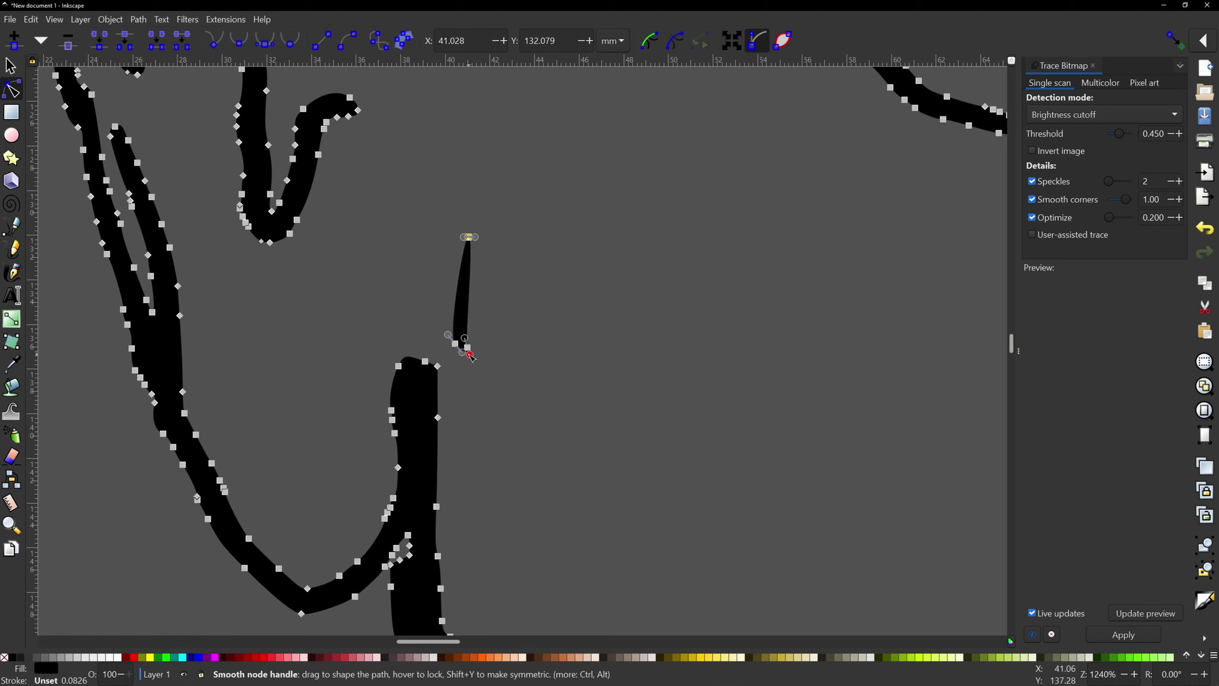
{"action": "mouse_move", "coordinate": [470, 355]}
{"action": "left_mouse_down"}
{"action": "mouse_move", "coordinate": [579, 312]}
{"action": "mouse_move", "coordinate": [498, 177]}
{"action": "left_mouse_up"}
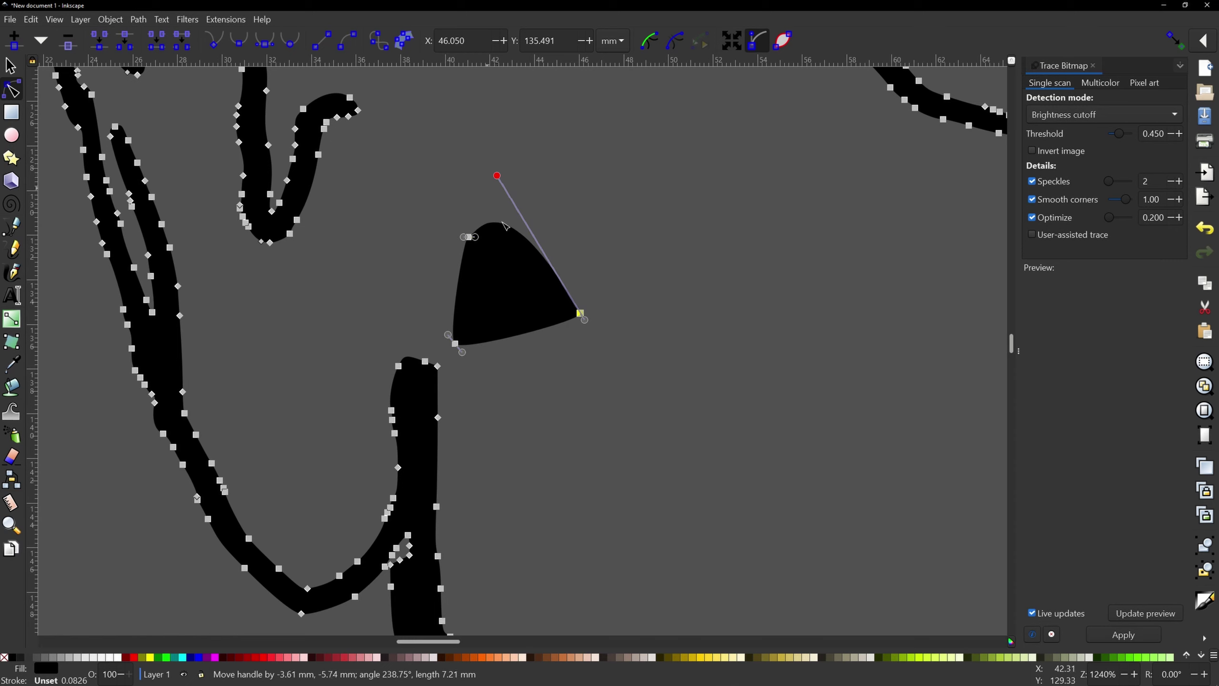
{"action": "left_click_drag", "start_coordinate": [506, 225], "coordinate": [536, 255]}
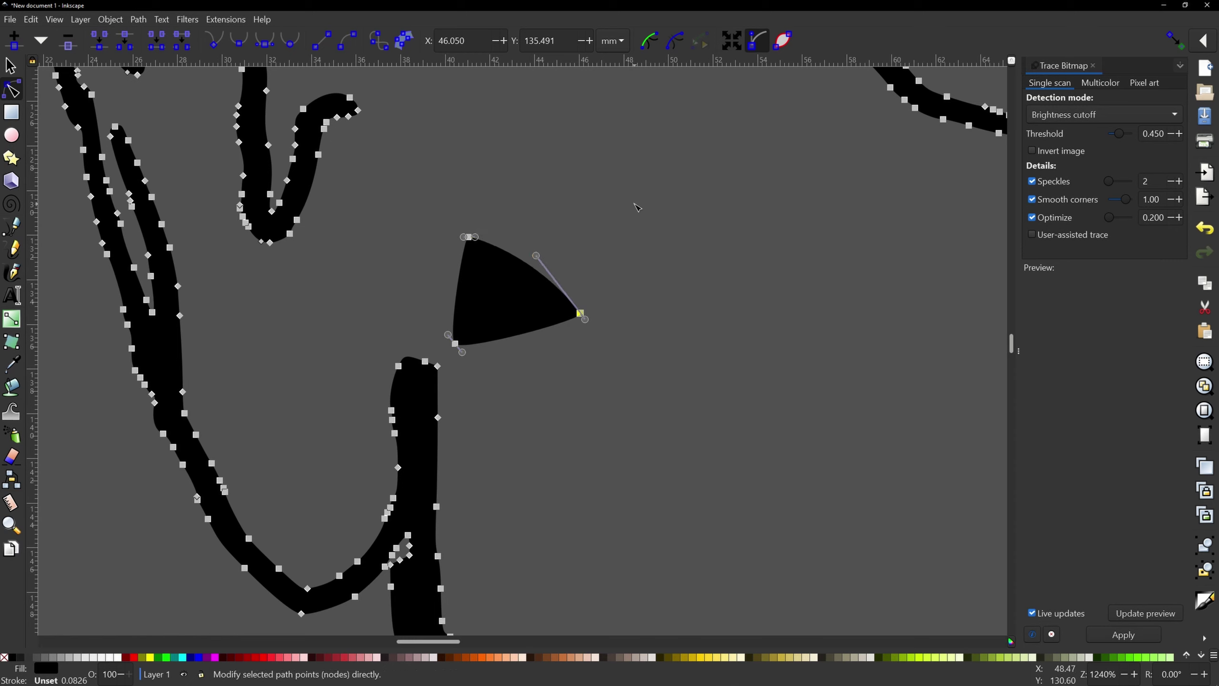
{"action": "left_click_drag", "start_coordinate": [639, 205], "coordinate": [440, 361]}
{"action": "key", "text": "Delete"}
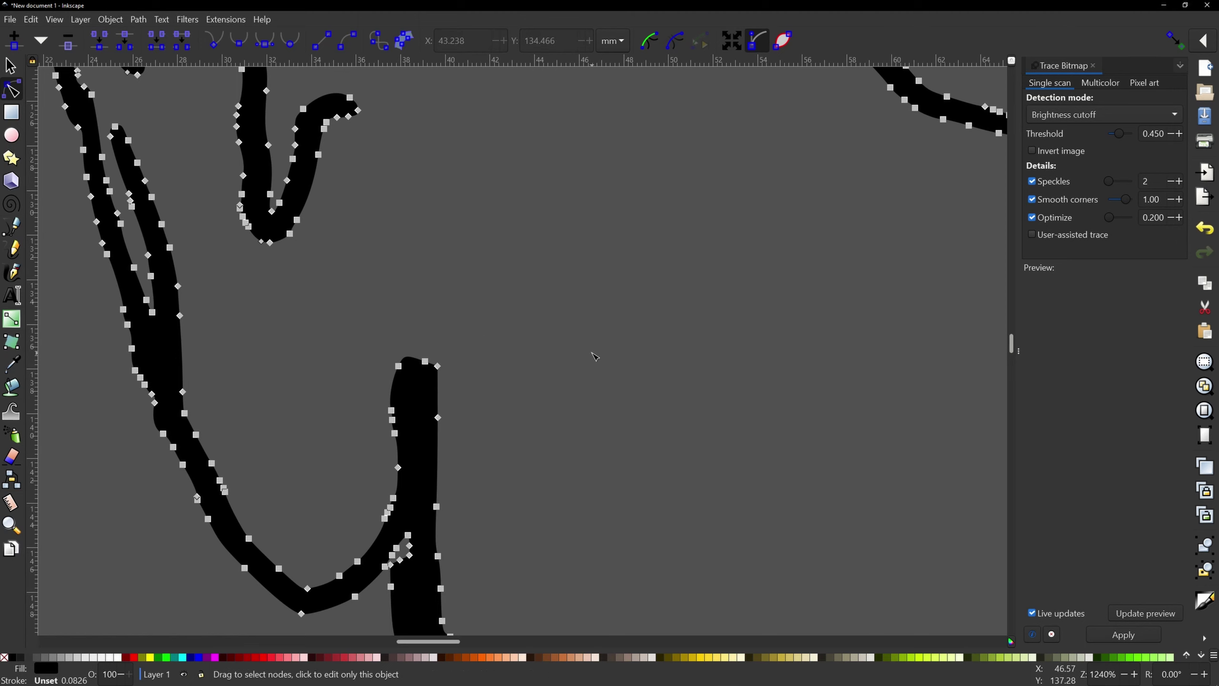
Scroll around the traced portrait to inspect the cleaned-up path
{"action": "scroll", "coordinate": [465, 307], "scroll_direction": "up", "scroll_amount": 5}
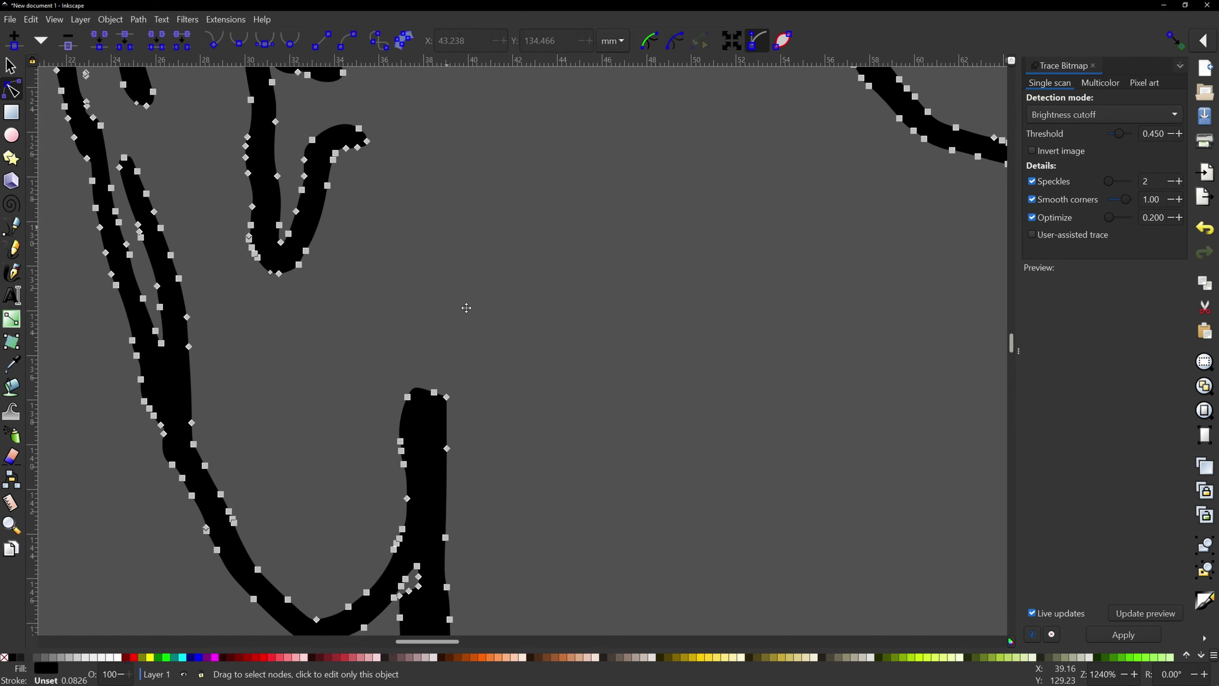
{"action": "scroll", "coordinate": [494, 427], "scroll_direction": "up", "scroll_amount": 5}
{"action": "scroll", "coordinate": [494, 427], "scroll_direction": "left", "scroll_amount": 3}
{"action": "scroll", "coordinate": [462, 252], "scroll_direction": "left", "scroll_amount": 5}
{"action": "scroll", "coordinate": [462, 253], "scroll_direction": "up", "scroll_amount": 3}
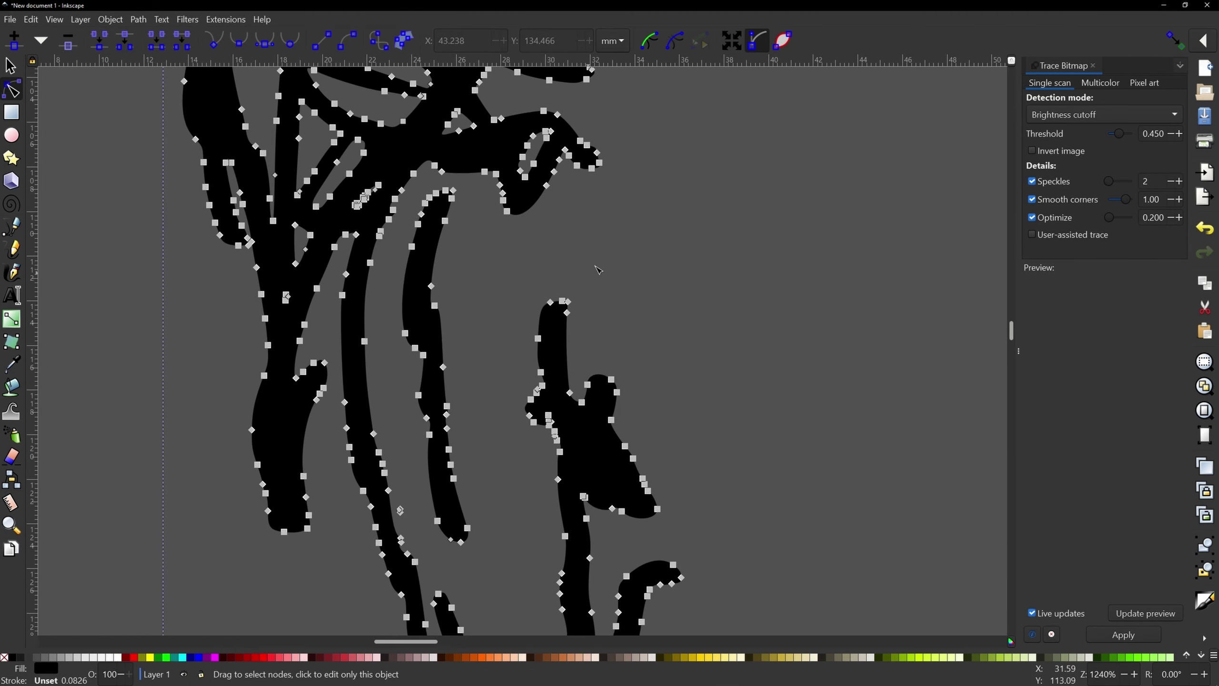
{"action": "scroll", "coordinate": [667, 414], "scroll_direction": "up", "scroll_amount": 3}
{"action": "scroll", "coordinate": [709, 467], "scroll_direction": "up", "scroll_amount": 3}
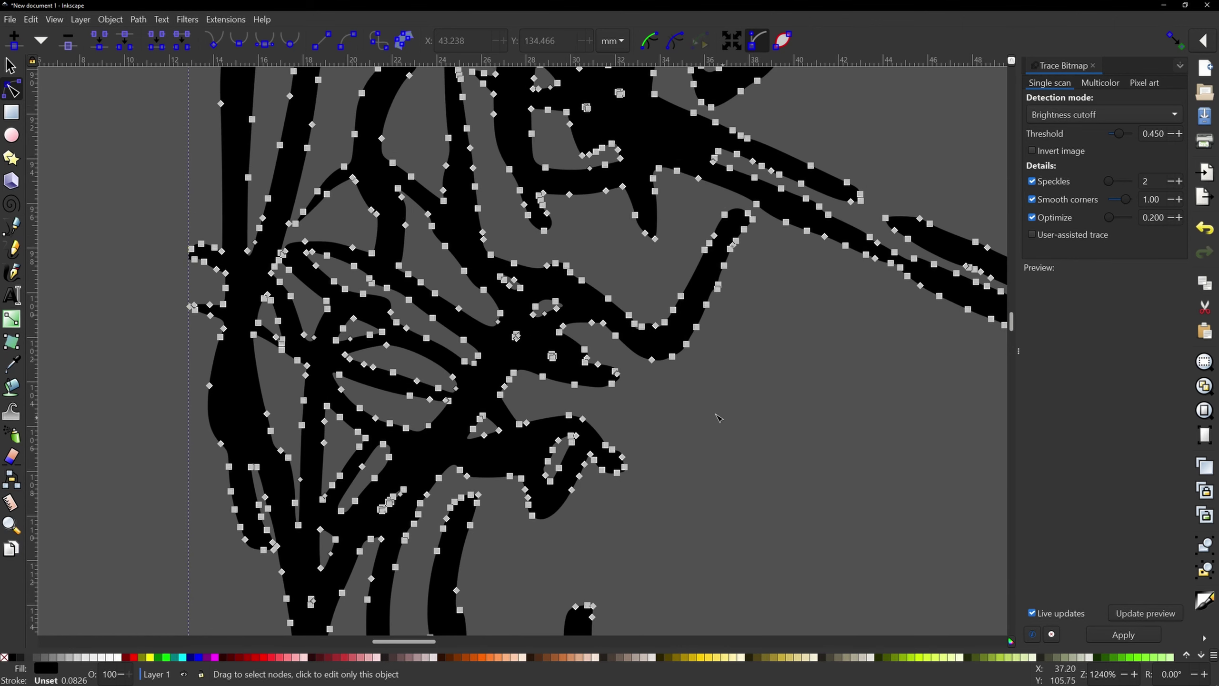
{"action": "scroll", "coordinate": [696, 409], "scroll_direction": "right", "scroll_amount": 5}
{"action": "scroll", "coordinate": [676, 403], "scroll_direction": "up", "scroll_amount": 3}
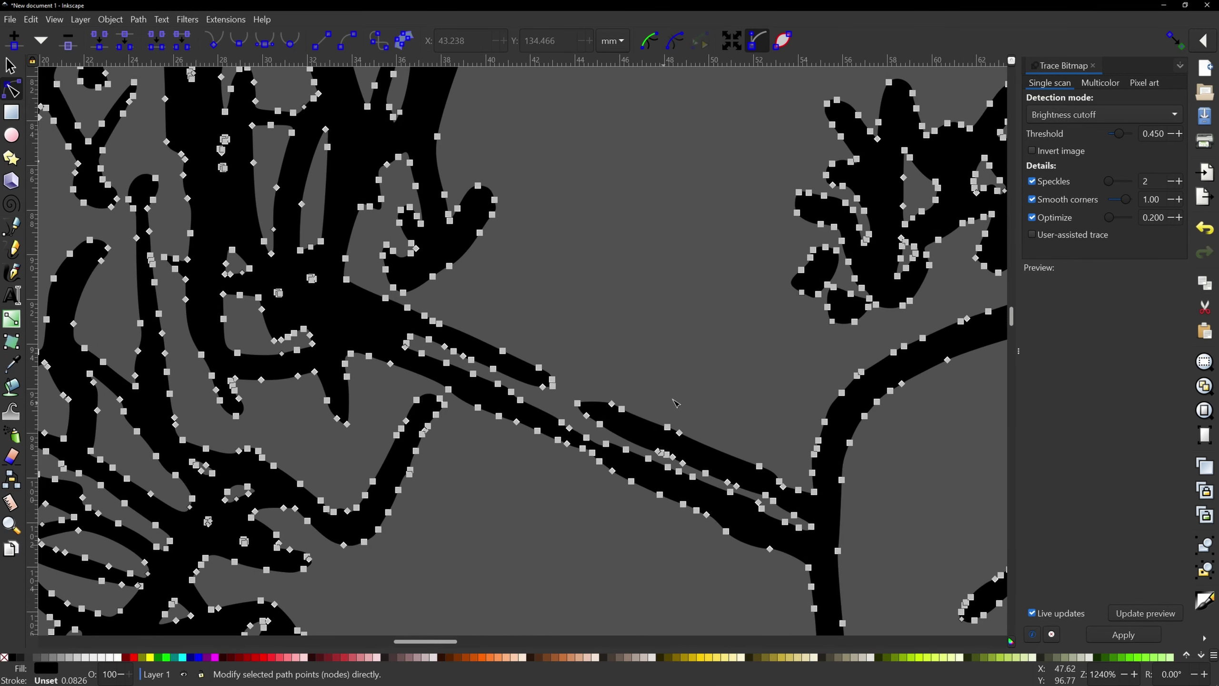
{"action": "scroll", "coordinate": [676, 404], "scroll_direction": "down", "scroll_amount": 1}
{"action": "scroll", "coordinate": [676, 403], "scroll_direction": "down", "scroll_amount": 1}
{"action": "scroll", "coordinate": [676, 404], "scroll_direction": "down", "scroll_amount": 1}
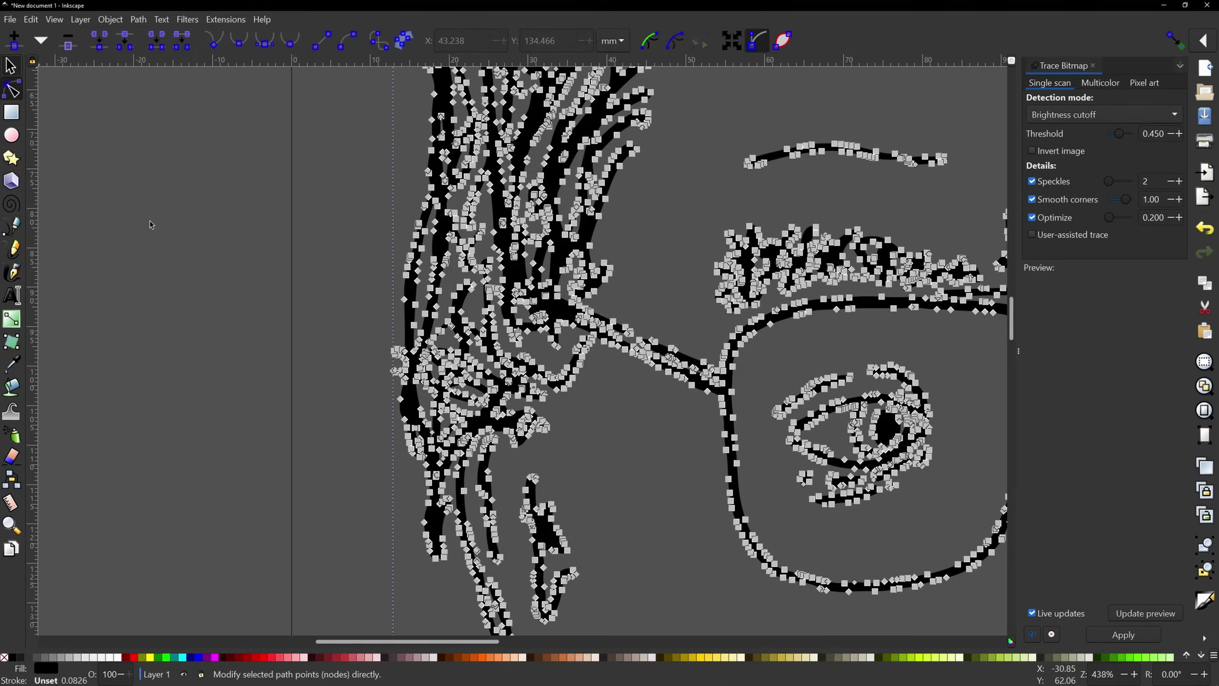
Zoom in on the chin area of the traced portrait
{"action": "left_click", "coordinate": [22, 57]}
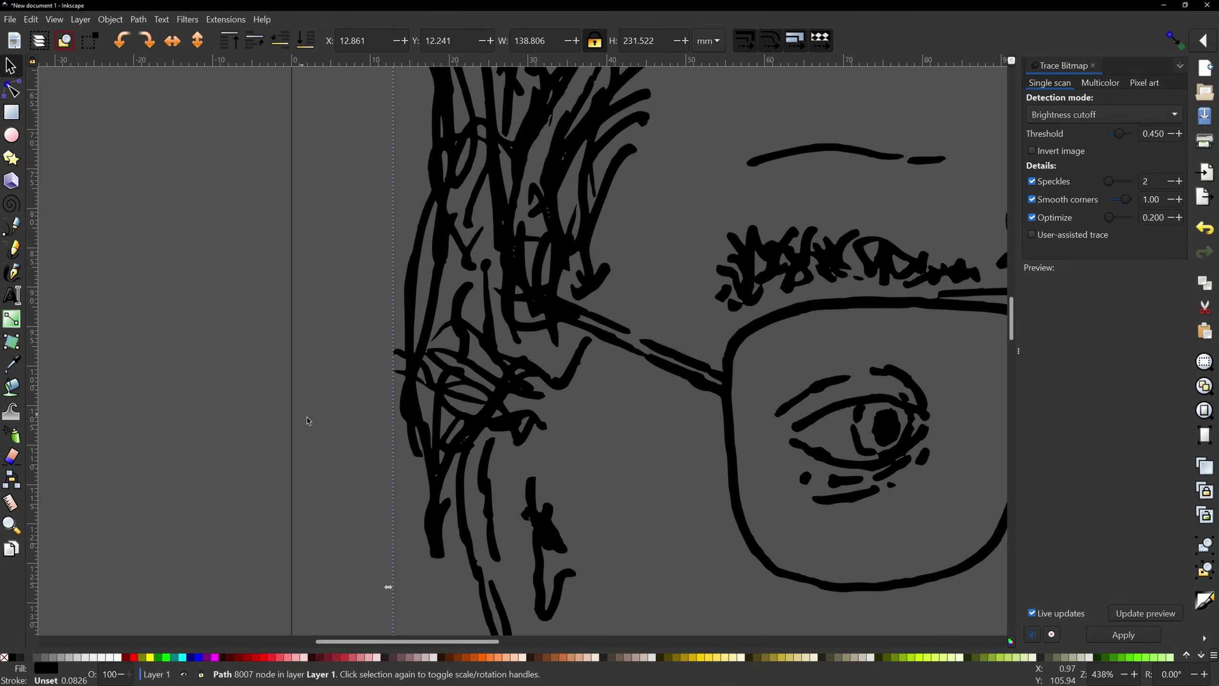
{"action": "scroll", "coordinate": [359, 460], "scroll_direction": "down", "scroll_amount": 2}
{"action": "scroll", "coordinate": [390, 379], "scroll_direction": "down", "scroll_amount": 3}
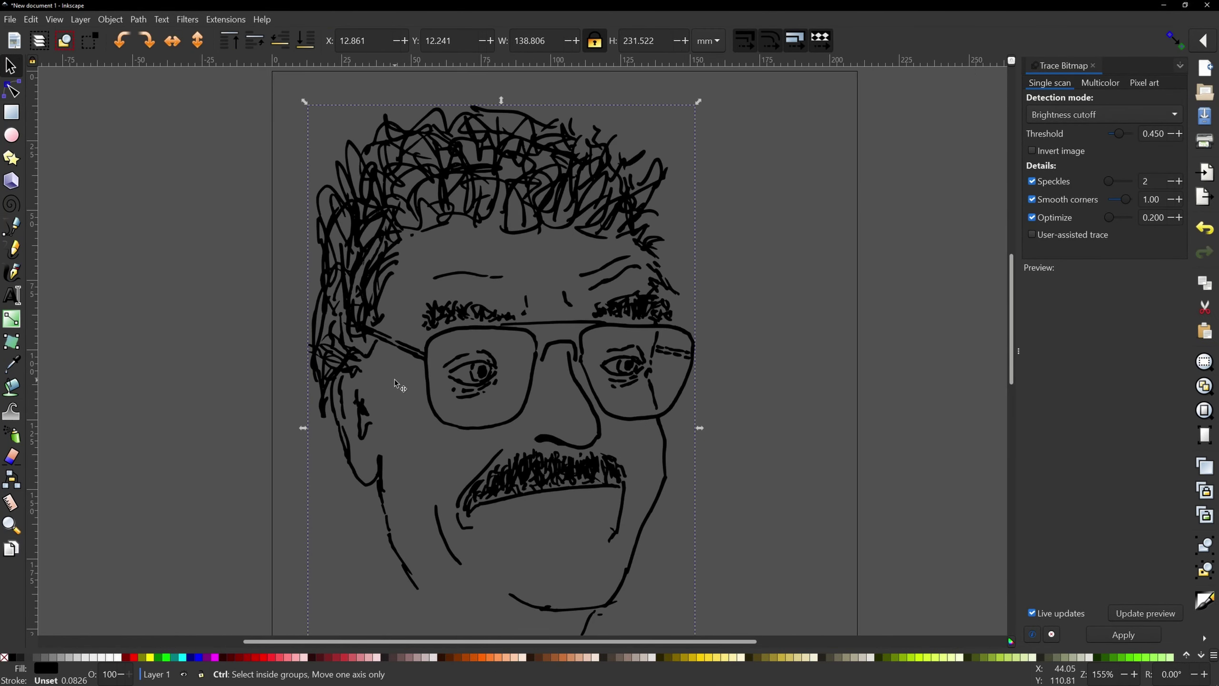
{"action": "scroll", "coordinate": [394, 379], "scroll_direction": "down", "scroll_amount": 1}
{"action": "scroll", "coordinate": [599, 416], "scroll_direction": "down", "scroll_amount": 3}
{"action": "scroll", "coordinate": [629, 407], "scroll_direction": "down", "scroll_amount": 2}
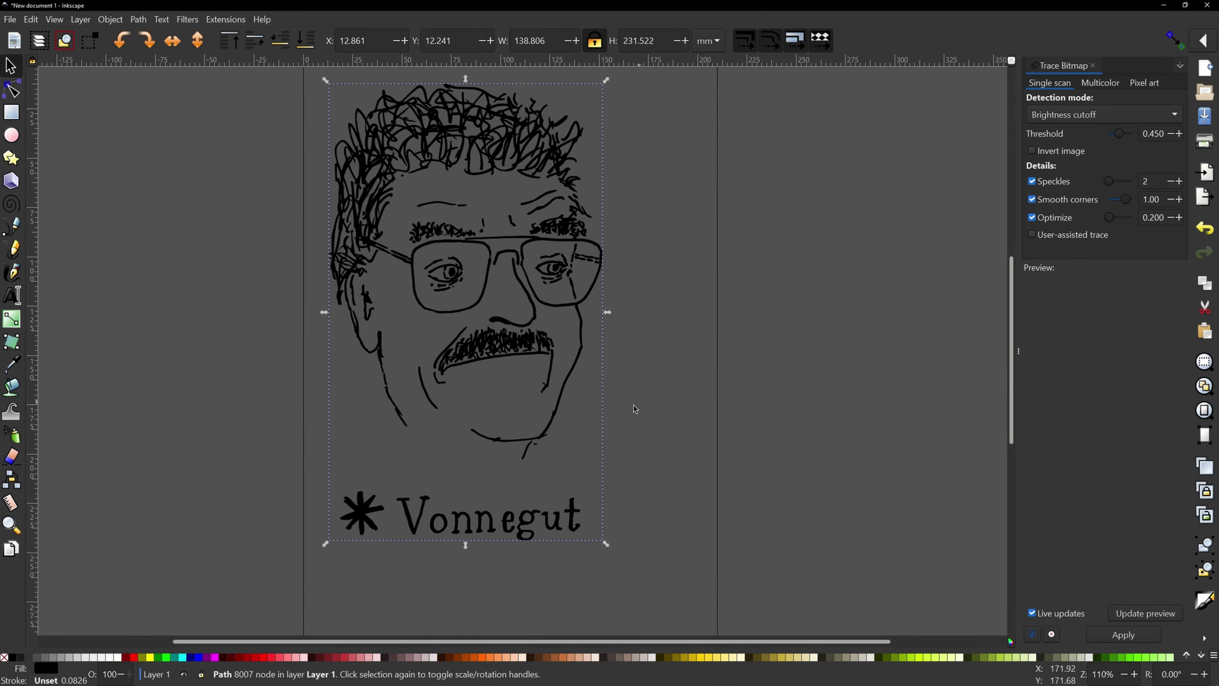
{"action": "scroll", "coordinate": [537, 454], "scroll_direction": "up", "scroll_amount": 6}
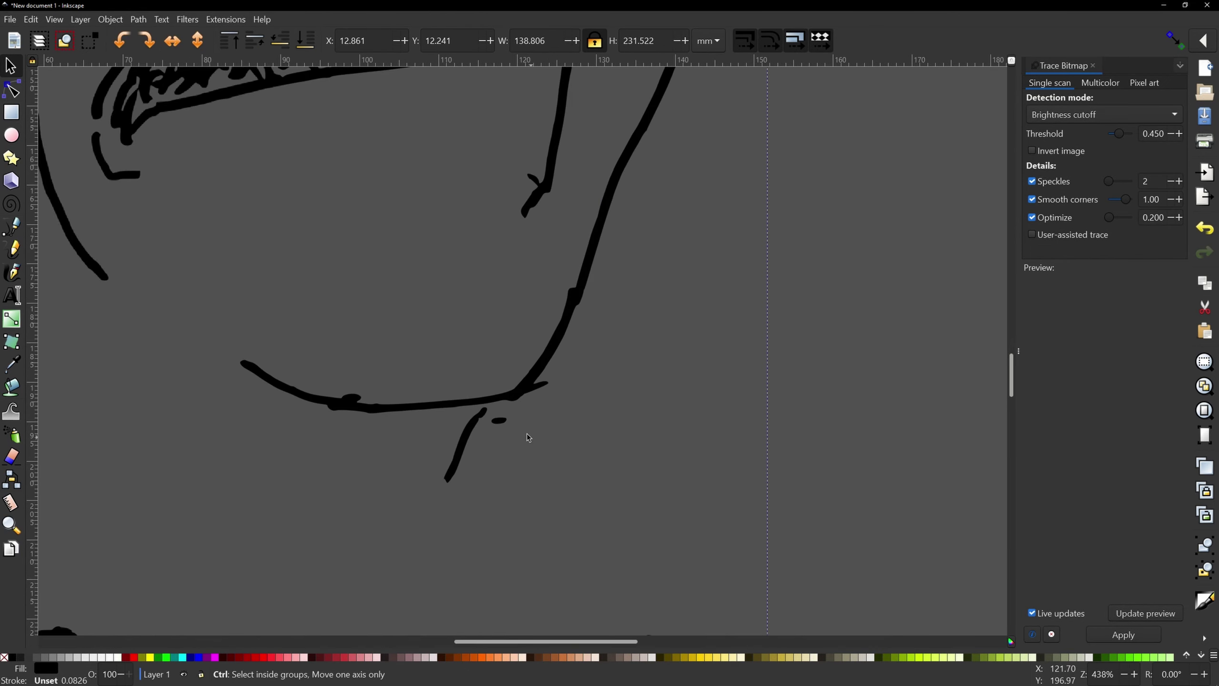
{"action": "scroll", "coordinate": [538, 453], "scroll_direction": "up", "scroll_amount": 3}
Delete the small speck below the mouth with the Node tool, then zoom out to 110%
{"action": "left_click", "coordinate": [11, 90]}
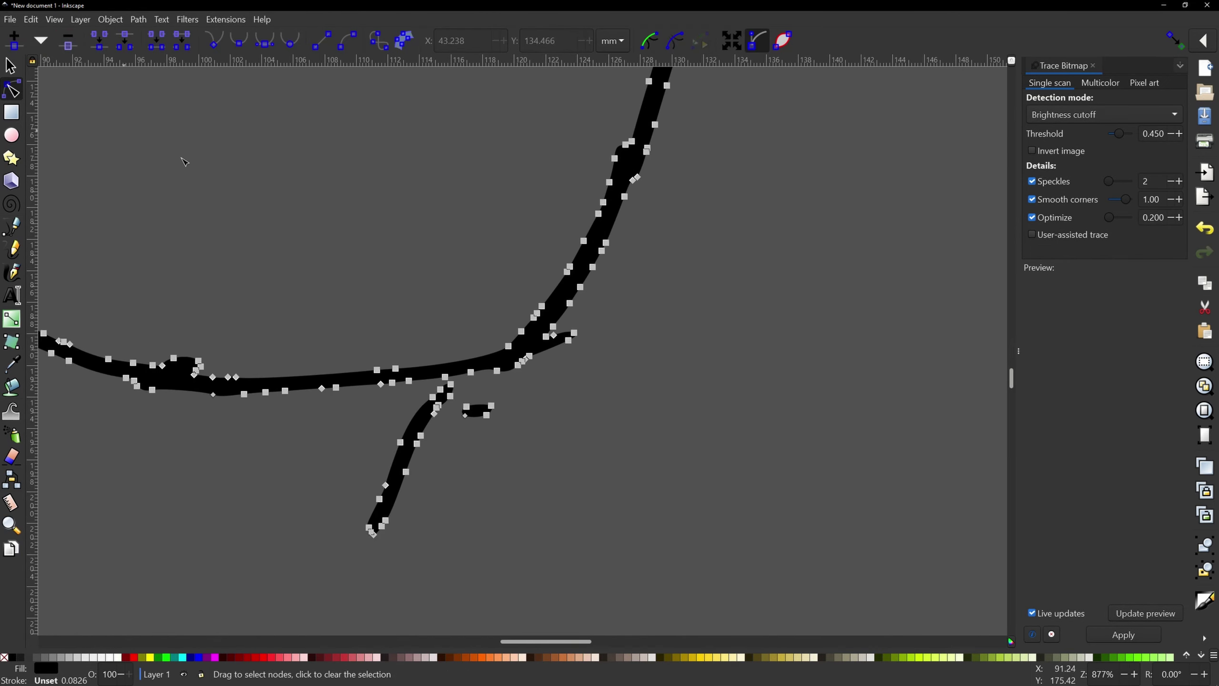
{"action": "left_click_drag", "start_coordinate": [458, 433], "coordinate": [461, 434]}
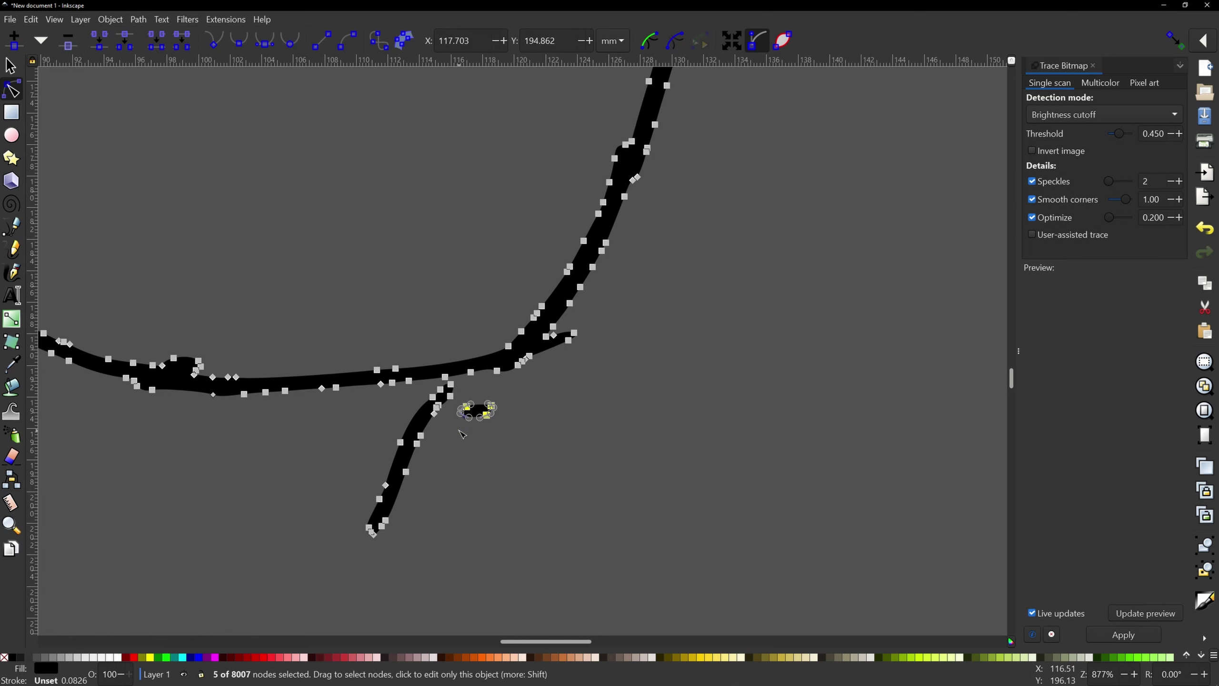
{"action": "key", "text": "Delete"}
{"action": "left_click", "coordinate": [10, 65]}
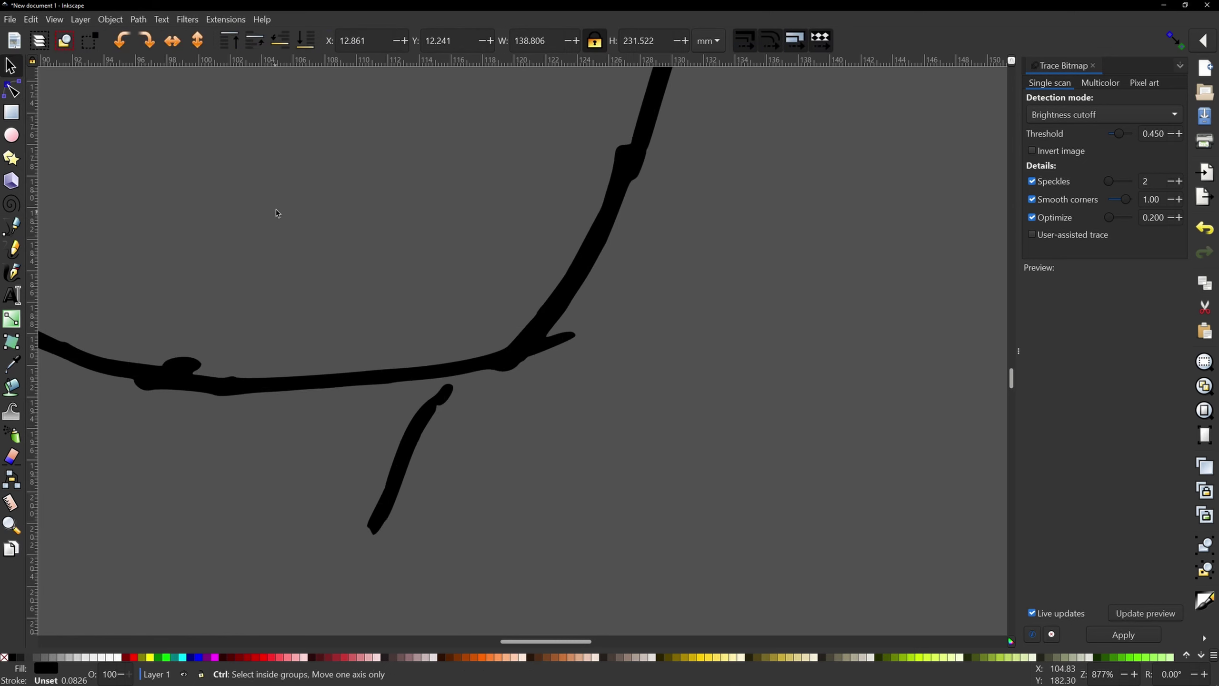
{"action": "scroll", "coordinate": [276, 210], "scroll_direction": "down", "scroll_amount": 2}
{"action": "scroll", "coordinate": [277, 210], "scroll_direction": "down", "scroll_amount": 2}
{"action": "scroll", "coordinate": [513, 328], "scroll_direction": "down", "scroll_amount": 1}
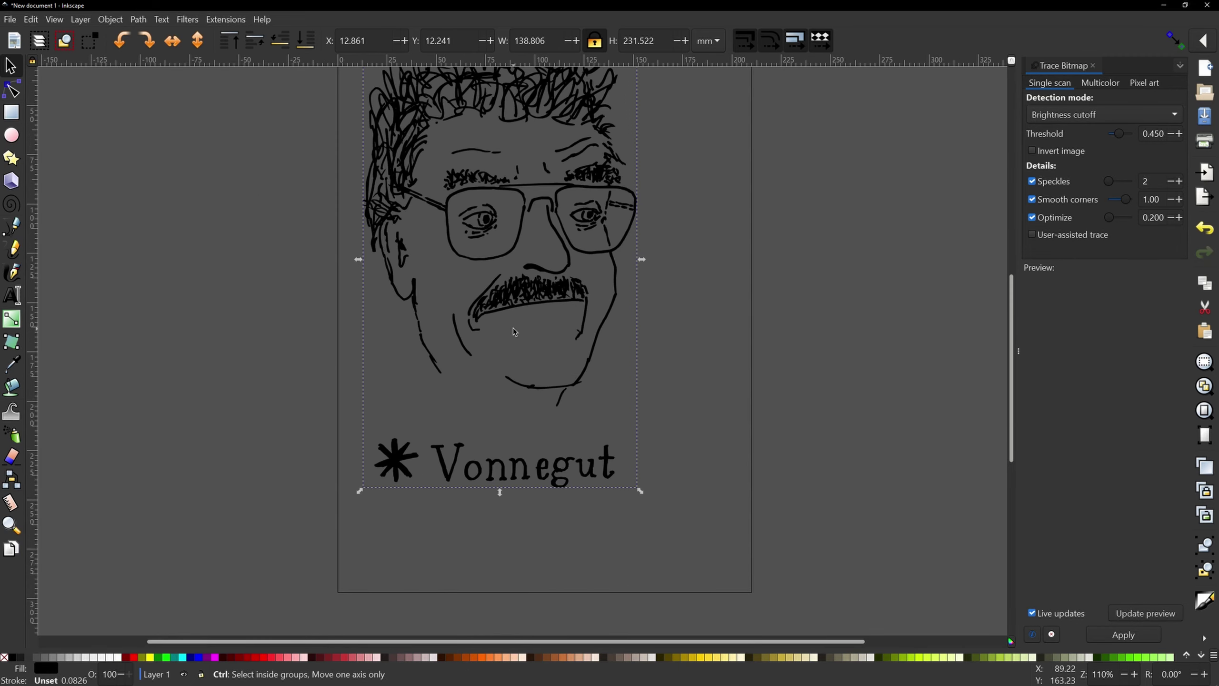
{"action": "scroll", "coordinate": [564, 282], "scroll_direction": "down", "scroll_amount": 1}
{"action": "scroll", "coordinate": [564, 282], "scroll_direction": "up", "scroll_amount": 3}
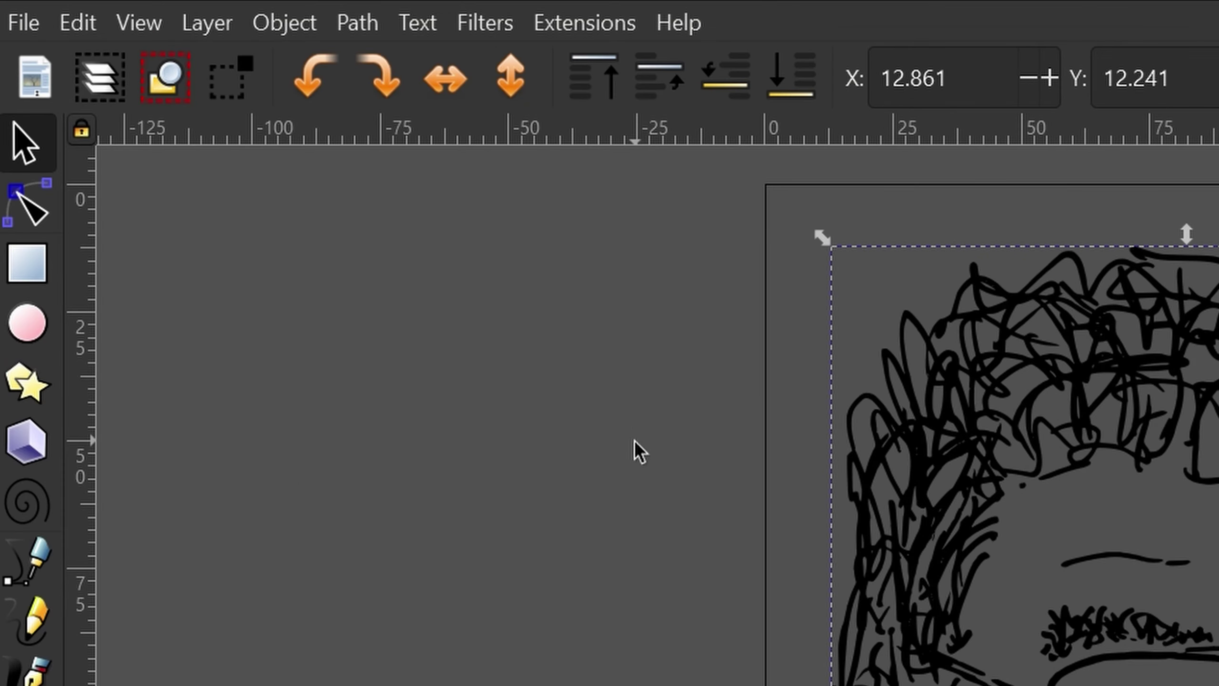
Save the drawing as vonnegut.svg in the images folder and deselect everything
{"action": "left_click", "coordinate": [25, 28]}
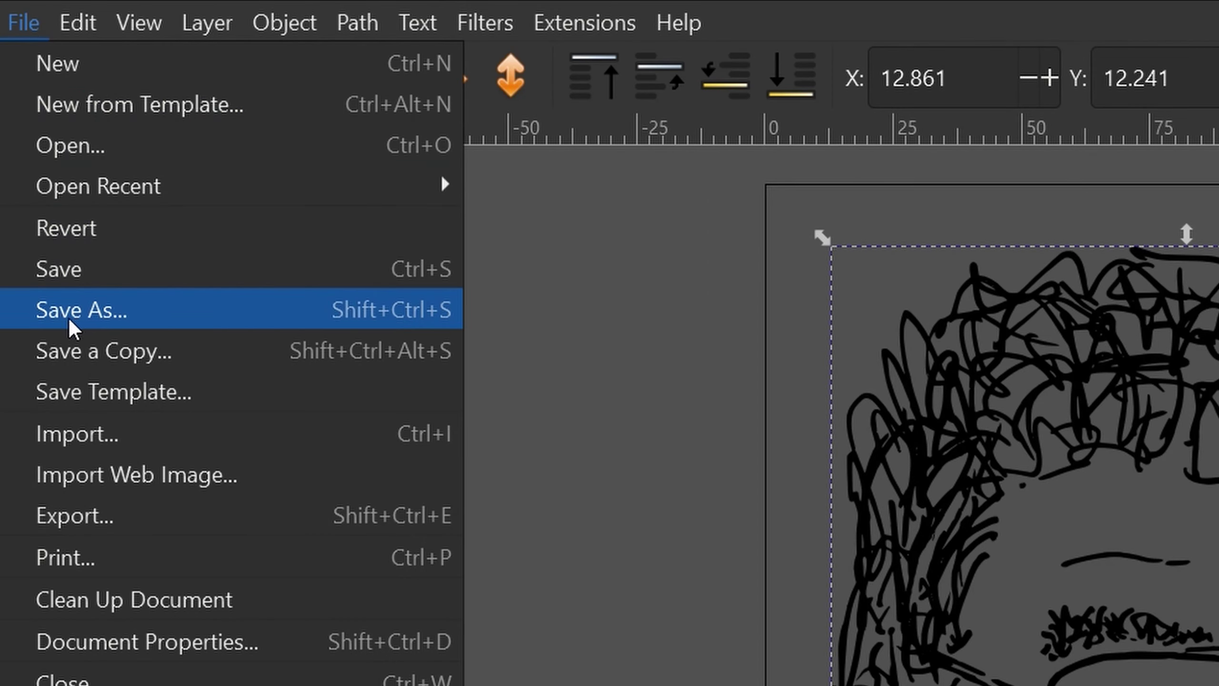
{"action": "left_click", "coordinate": [218, 310]}
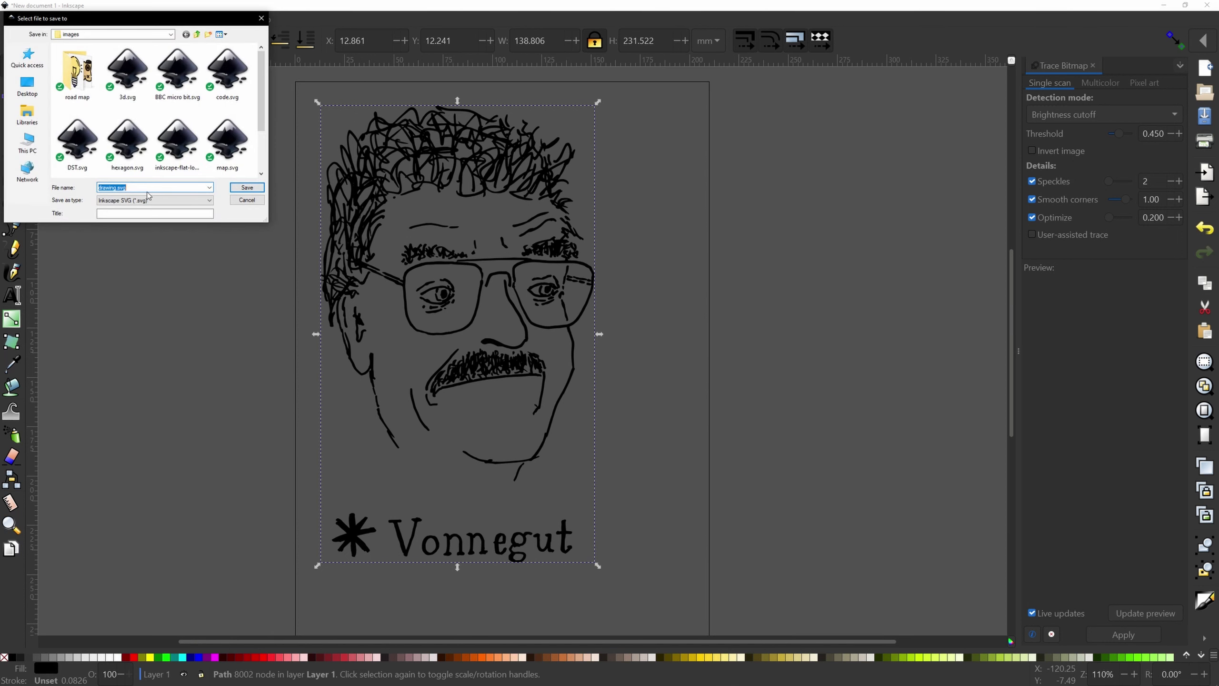
{"action": "left_click", "coordinate": [117, 188]}
{"action": "left_click_drag", "start_coordinate": [117, 188], "coordinate": [98, 188]}
{"action": "type", "text": "vonnegut"}
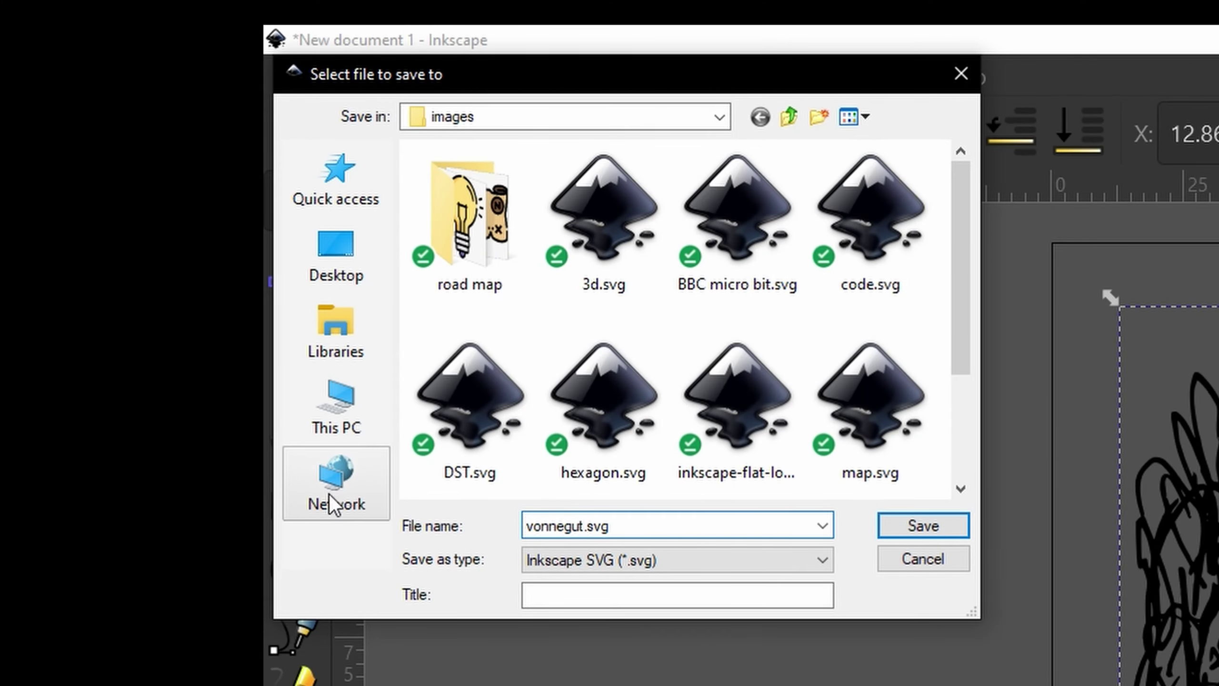
{"action": "left_click", "coordinate": [942, 527]}
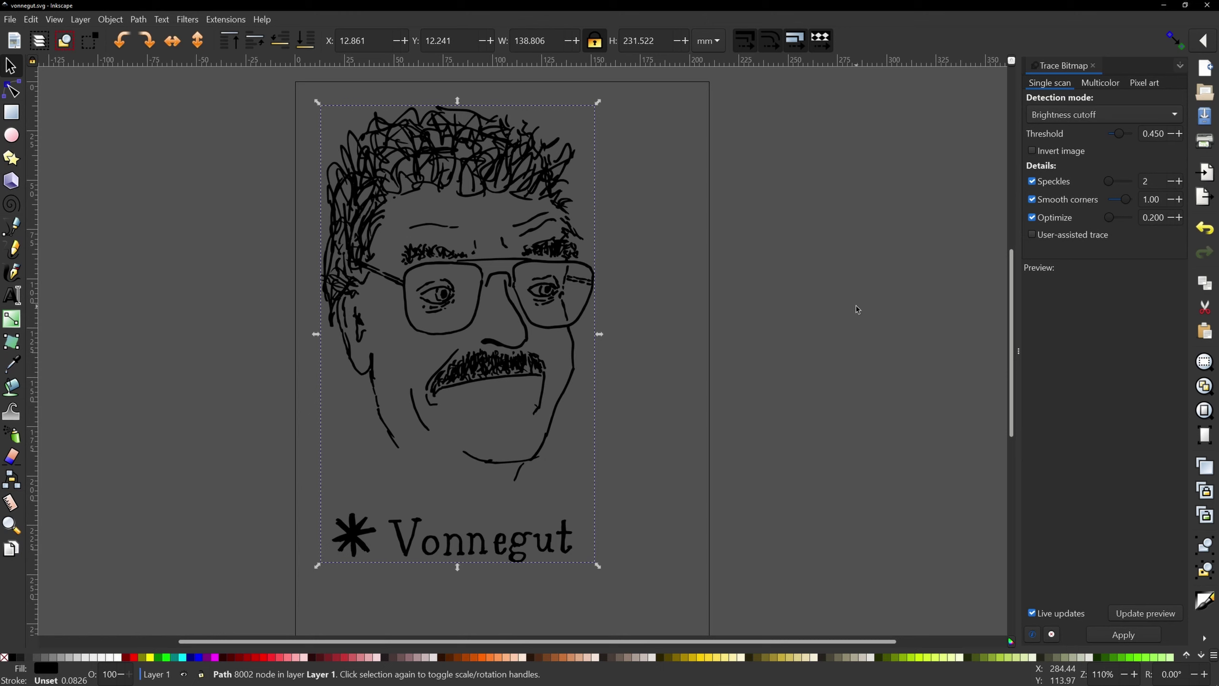
{"action": "left_click", "coordinate": [717, 306]}
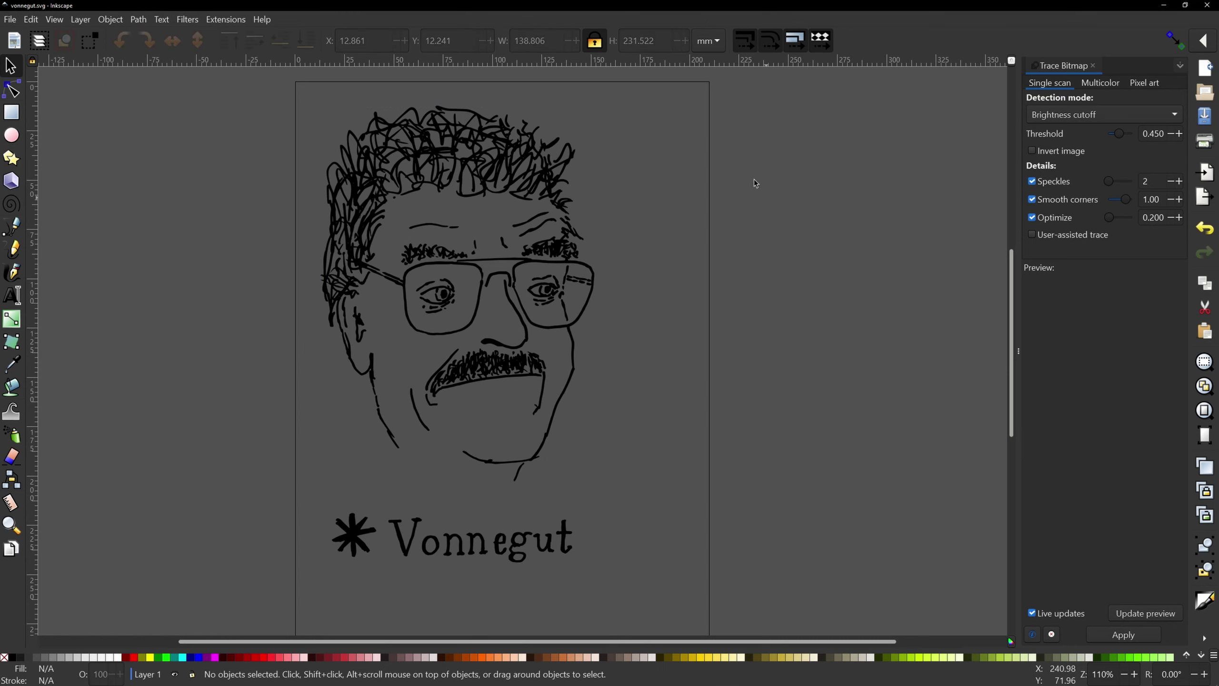